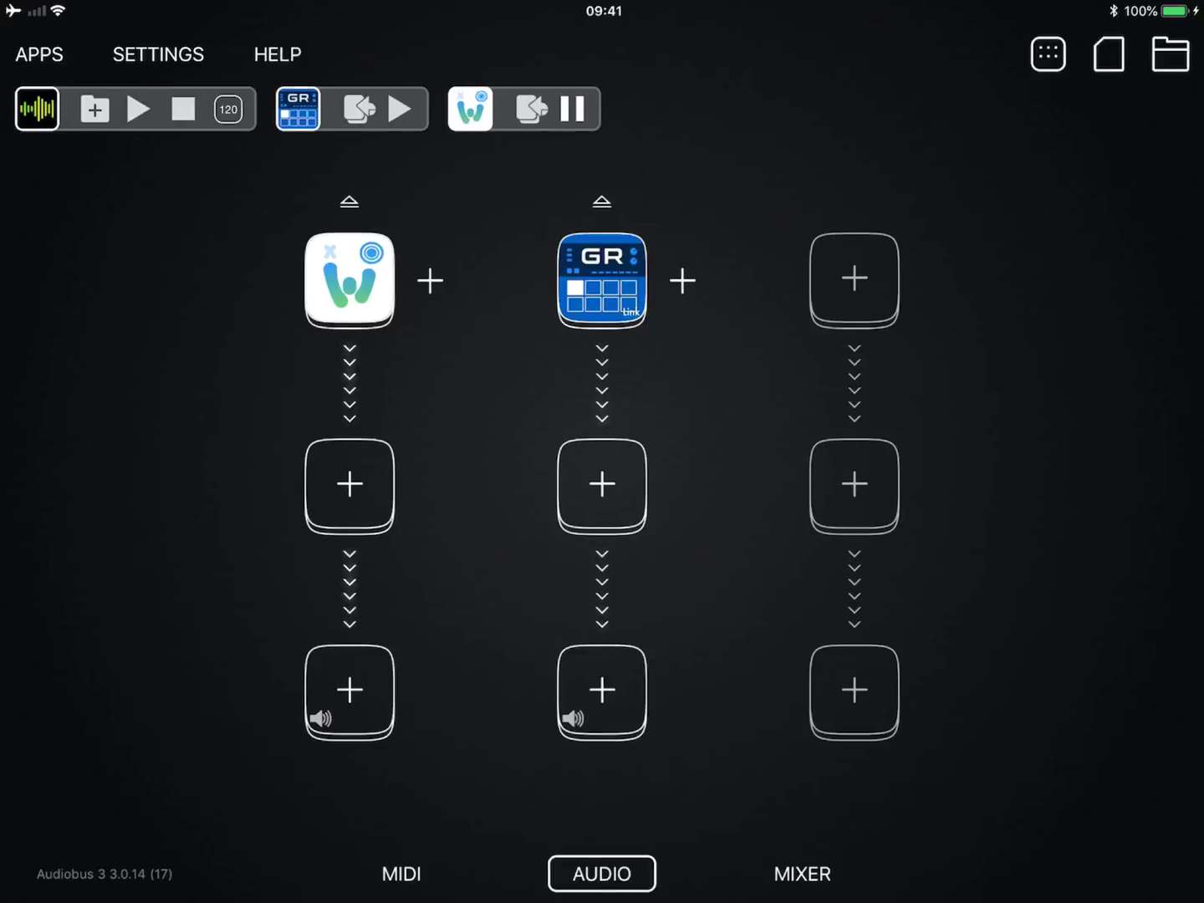
Bring Groove Rider GR-16 forward, audition its drum pads and select the Snare part on pad 11.
left_click(602, 279)
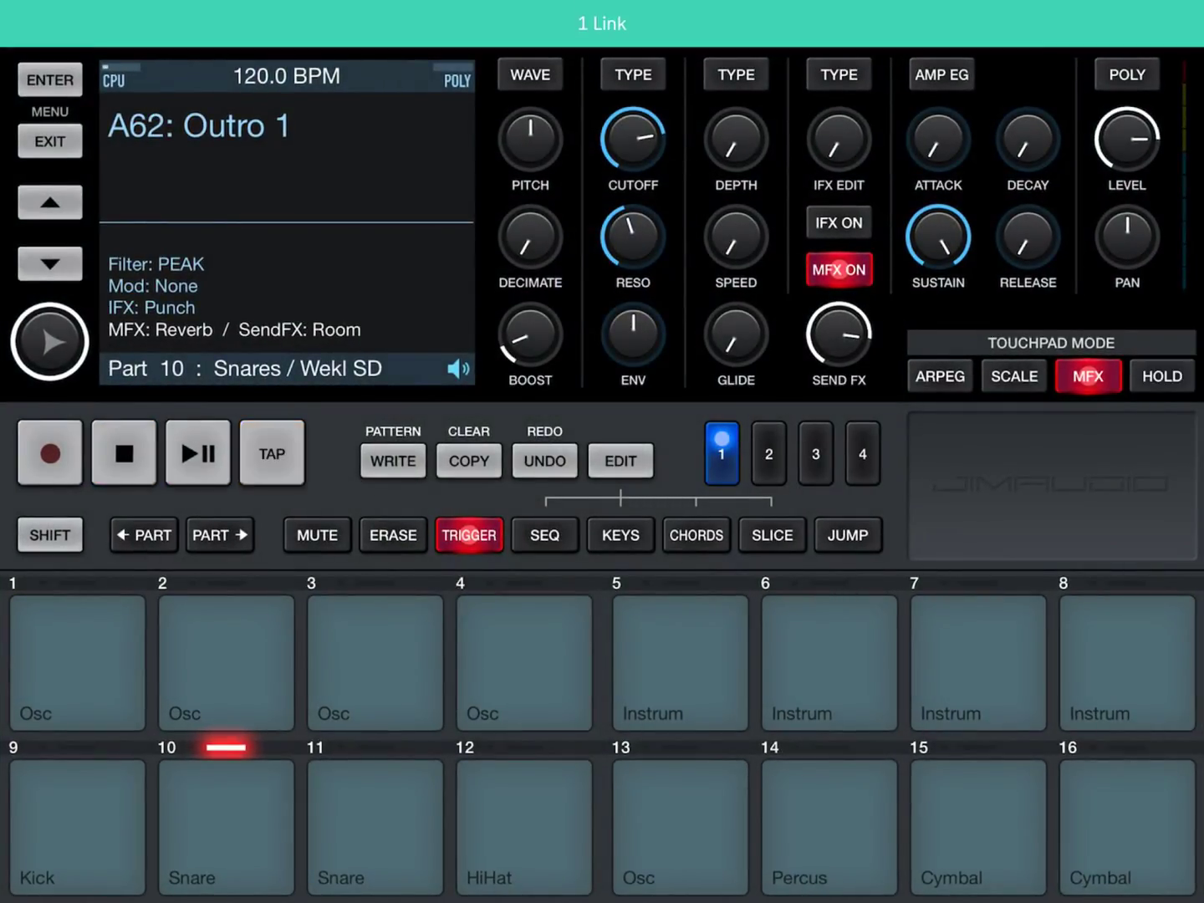
left_click(76, 828)
left_click(227, 828)
left_click(77, 663)
left_click(374, 828)
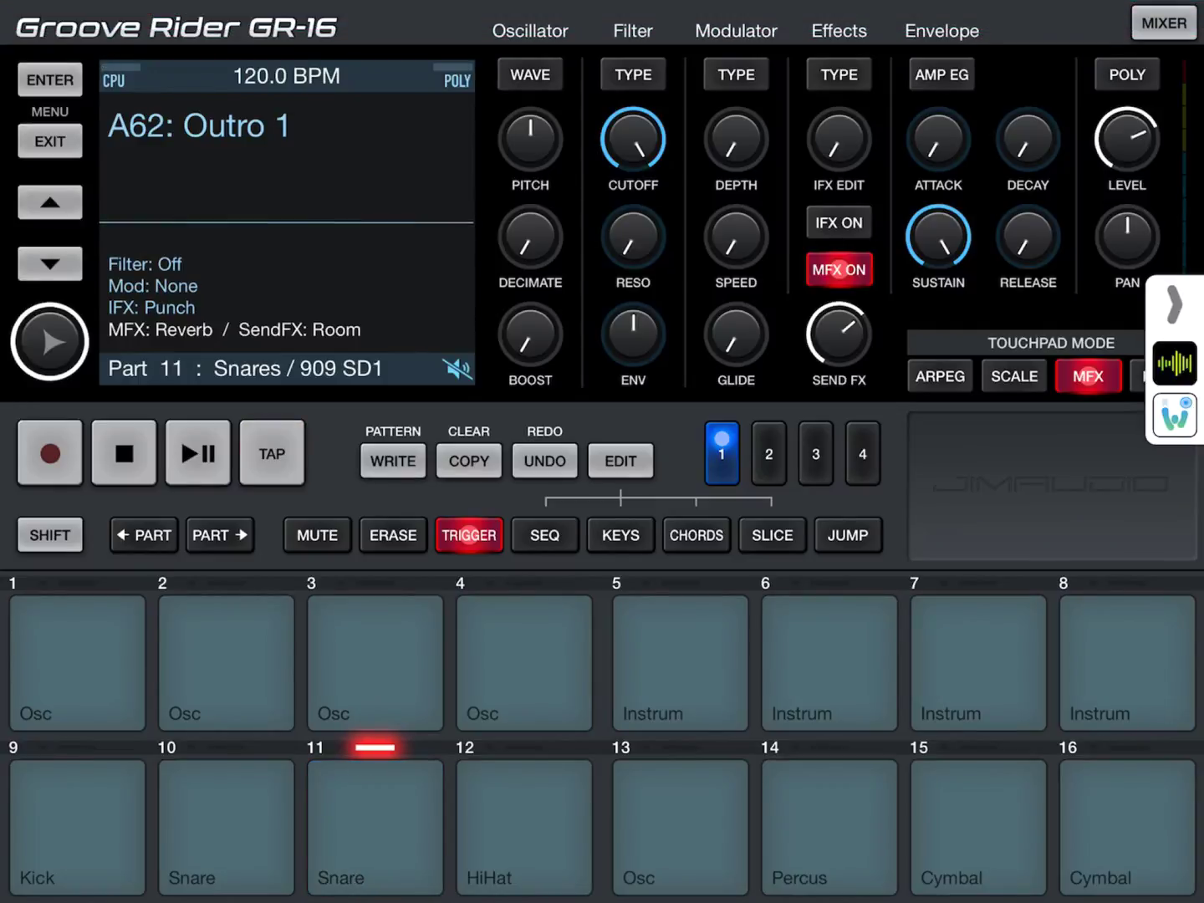
Load and audition the A59 EDM Beats pattern, then reload A62 Outro 1.
left_click(198, 126)
scroll(338, 223, "down", 3)
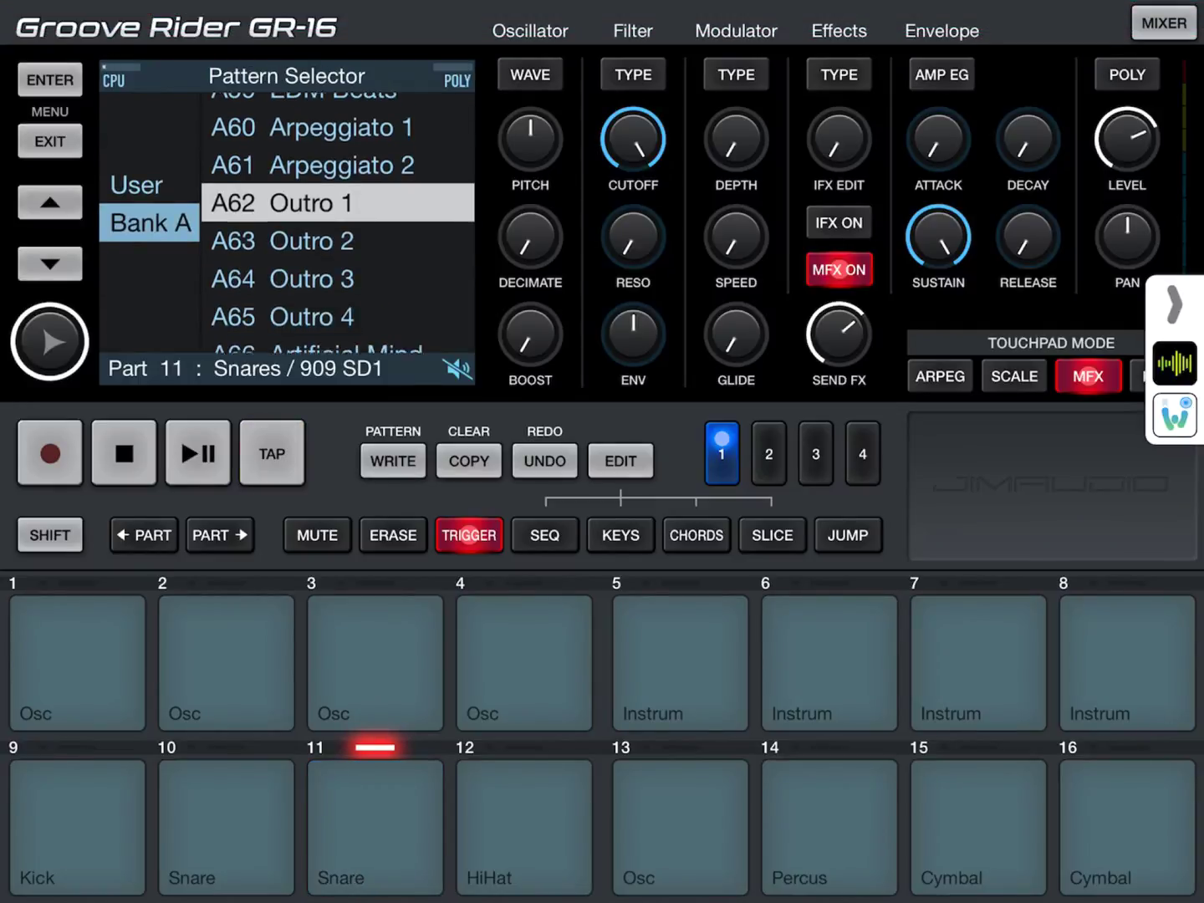
scroll(339, 223, "up", 5)
left_click(334, 223)
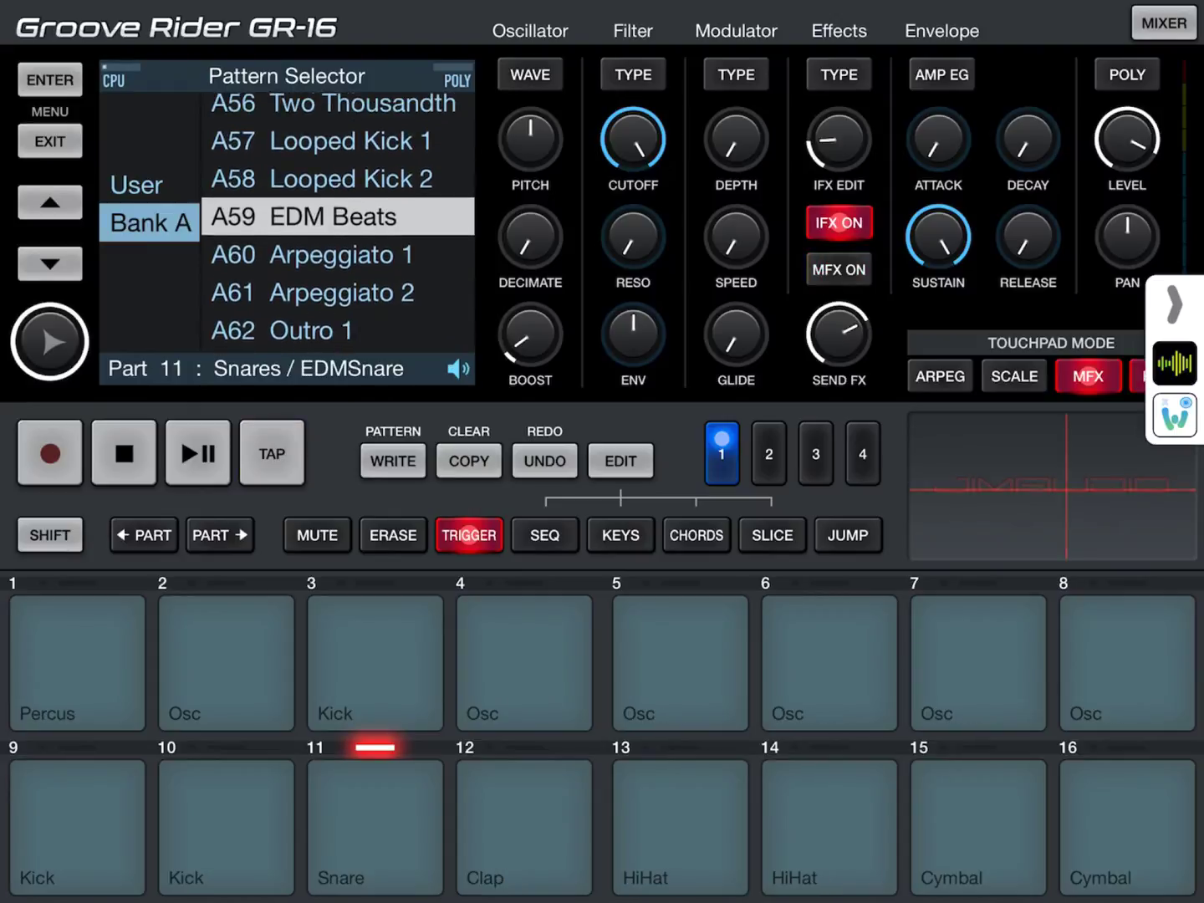
left_click(374, 664)
left_click(226, 828)
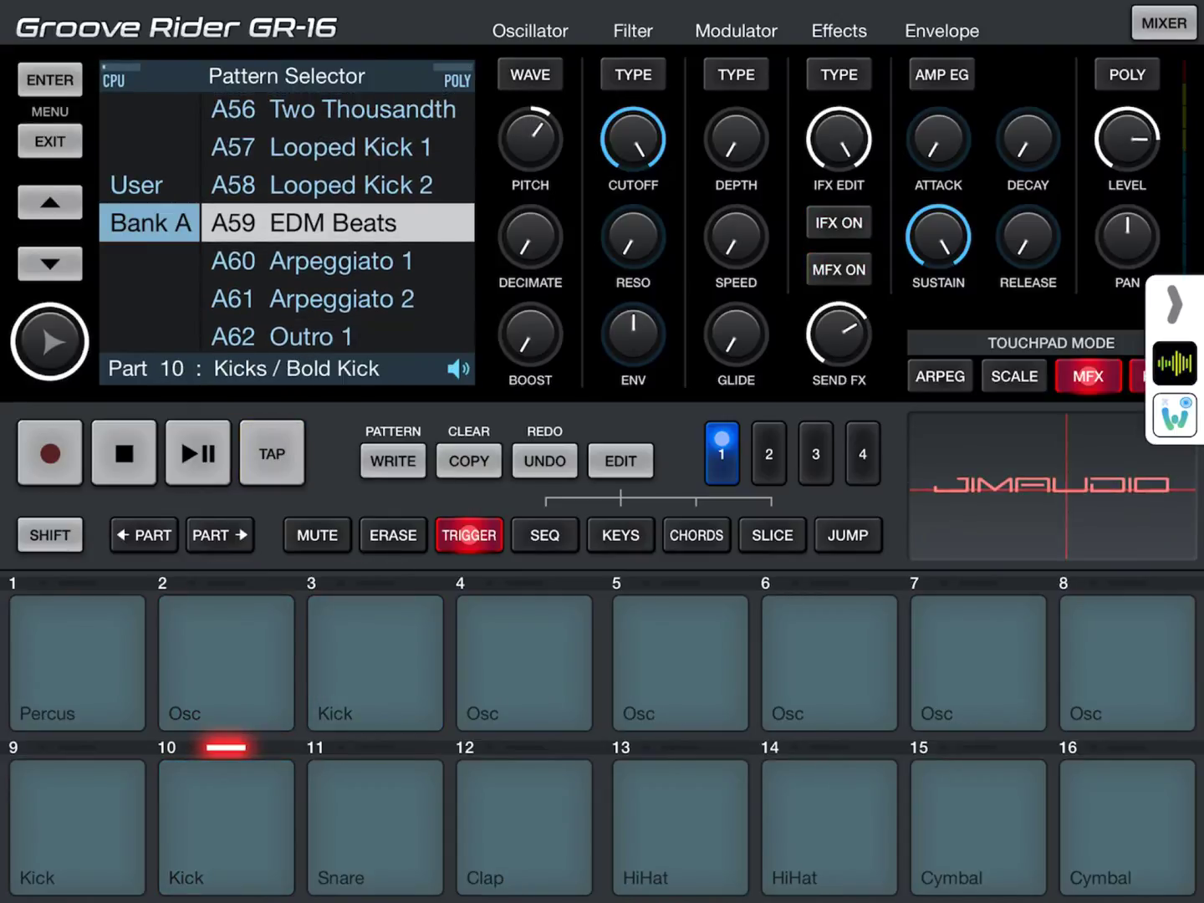
scroll(340, 223, "down", 3)
left_click(333, 223)
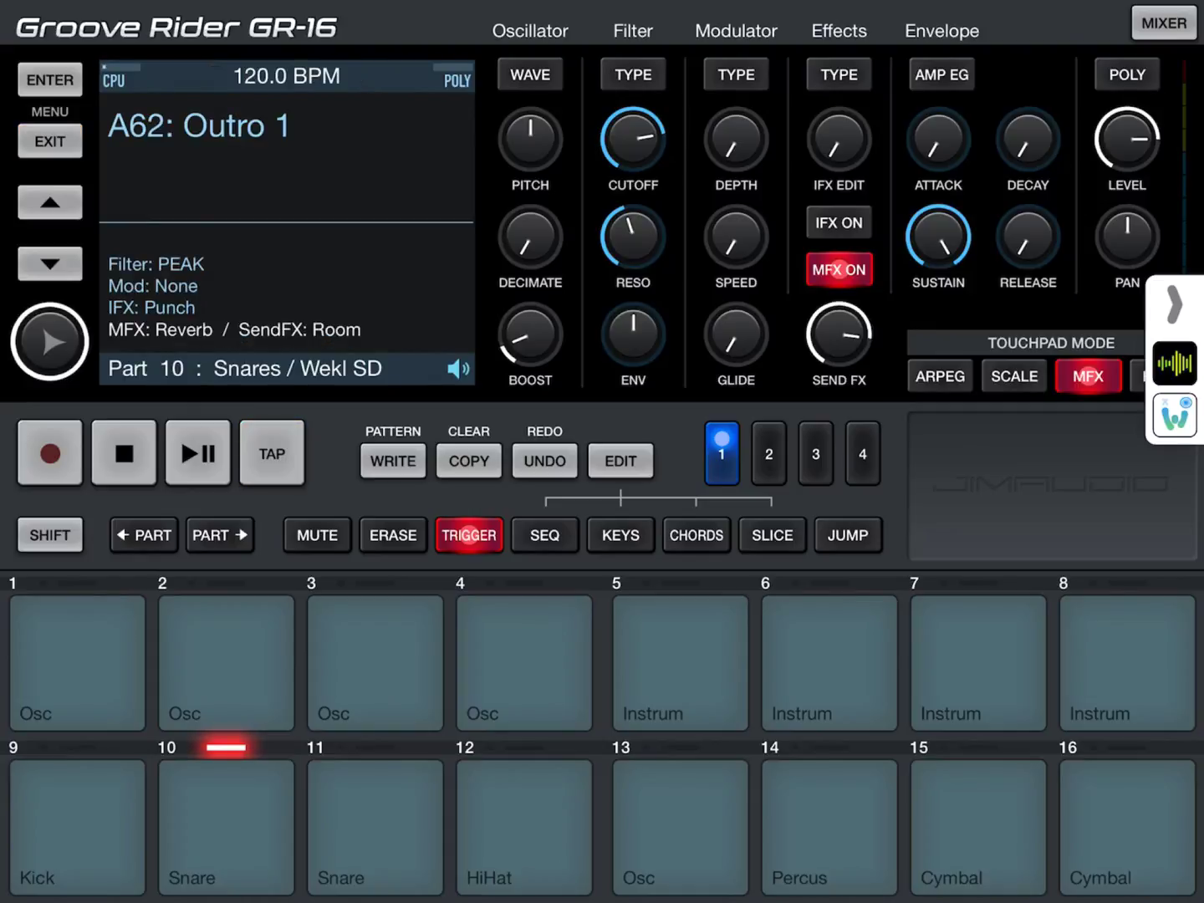
Switch Pattern Lock to On in the global settings and return to the Outro 1 pattern.
left_click(50, 79)
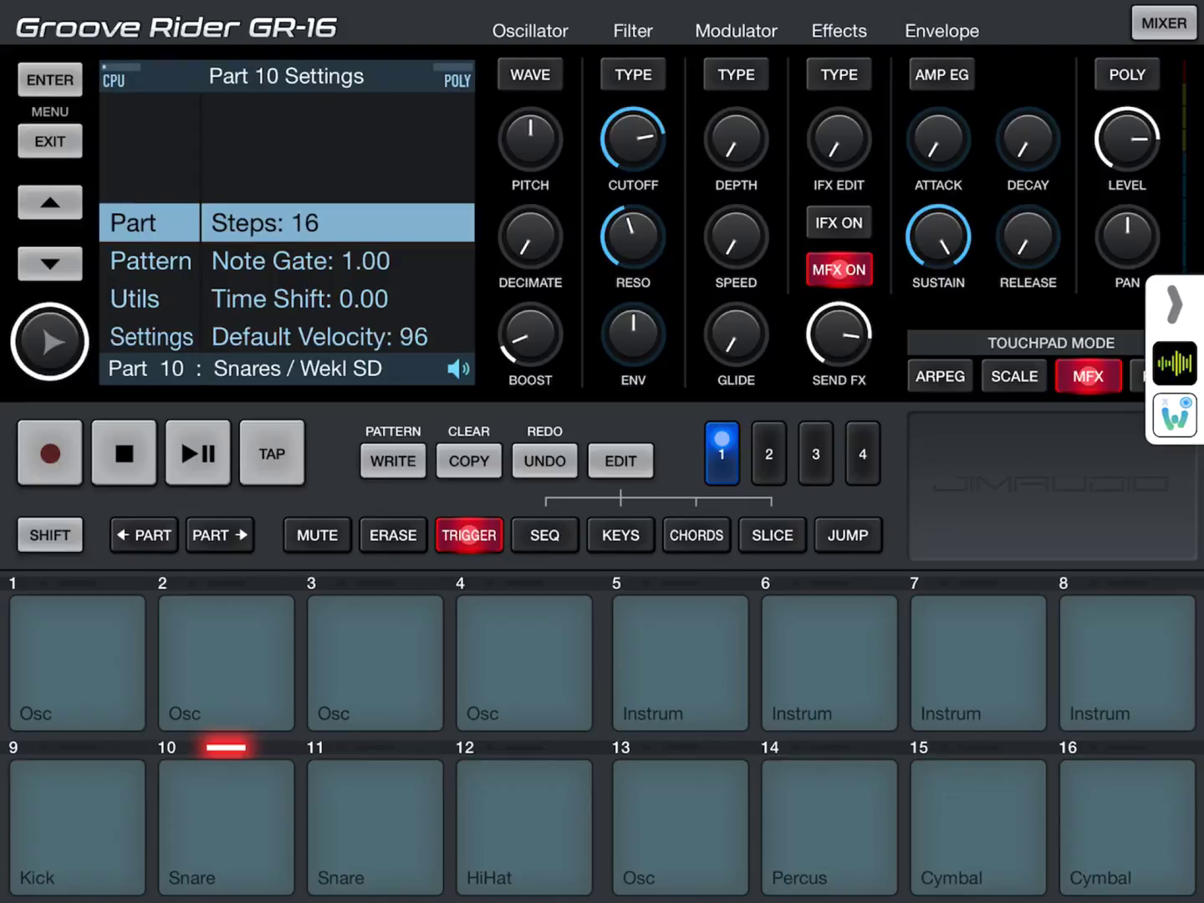
left_click(151, 337)
left_click(51, 80)
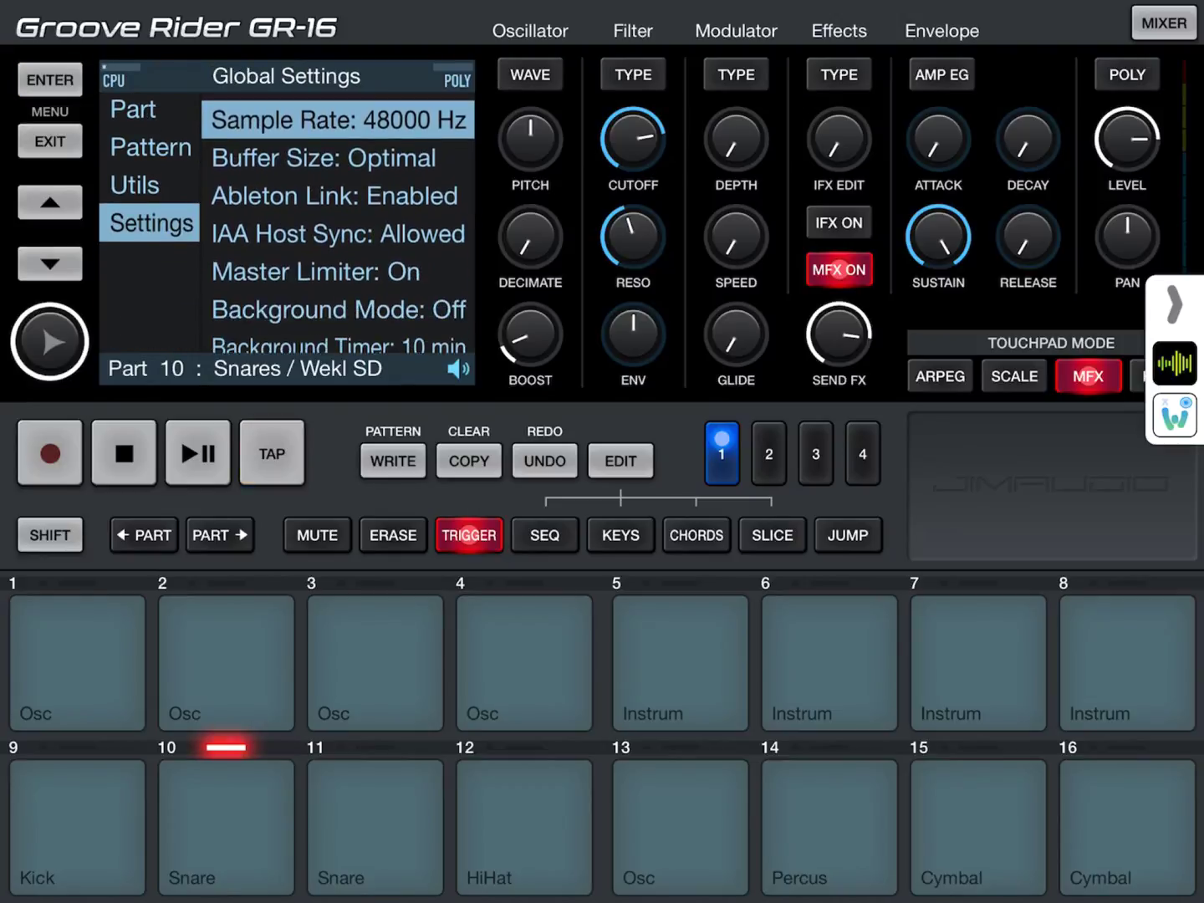
scroll(339, 226, "down", 5)
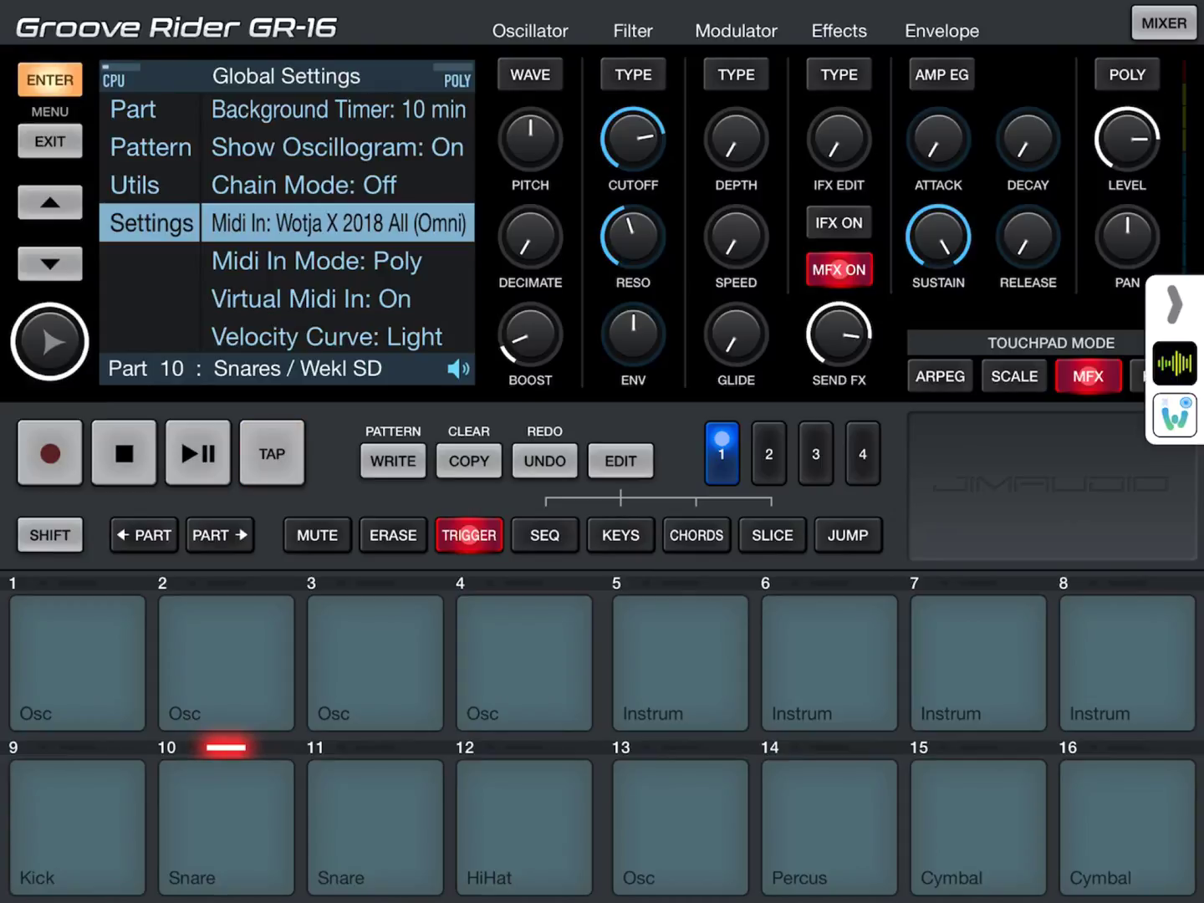
scroll(339, 223, "down", 1)
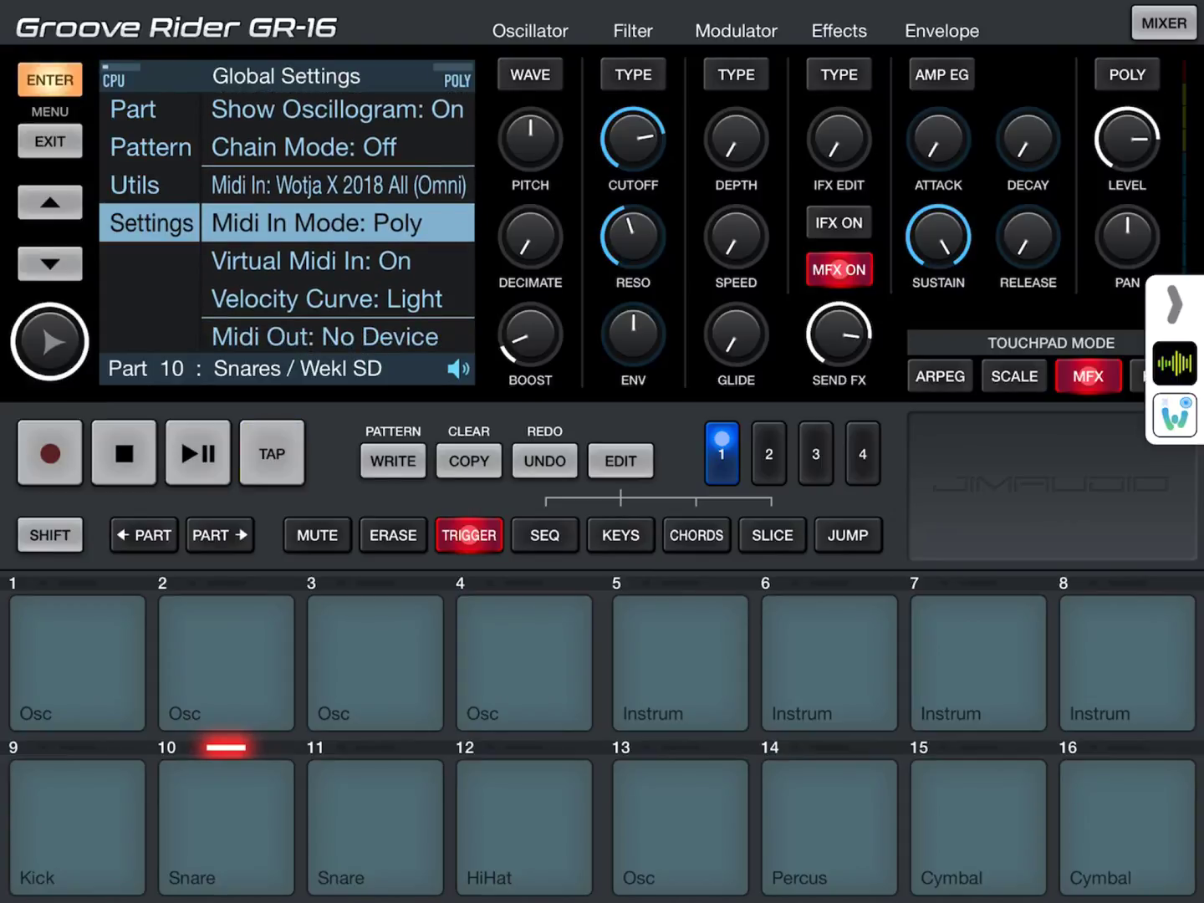
left_click(49, 80)
left_click(285, 218)
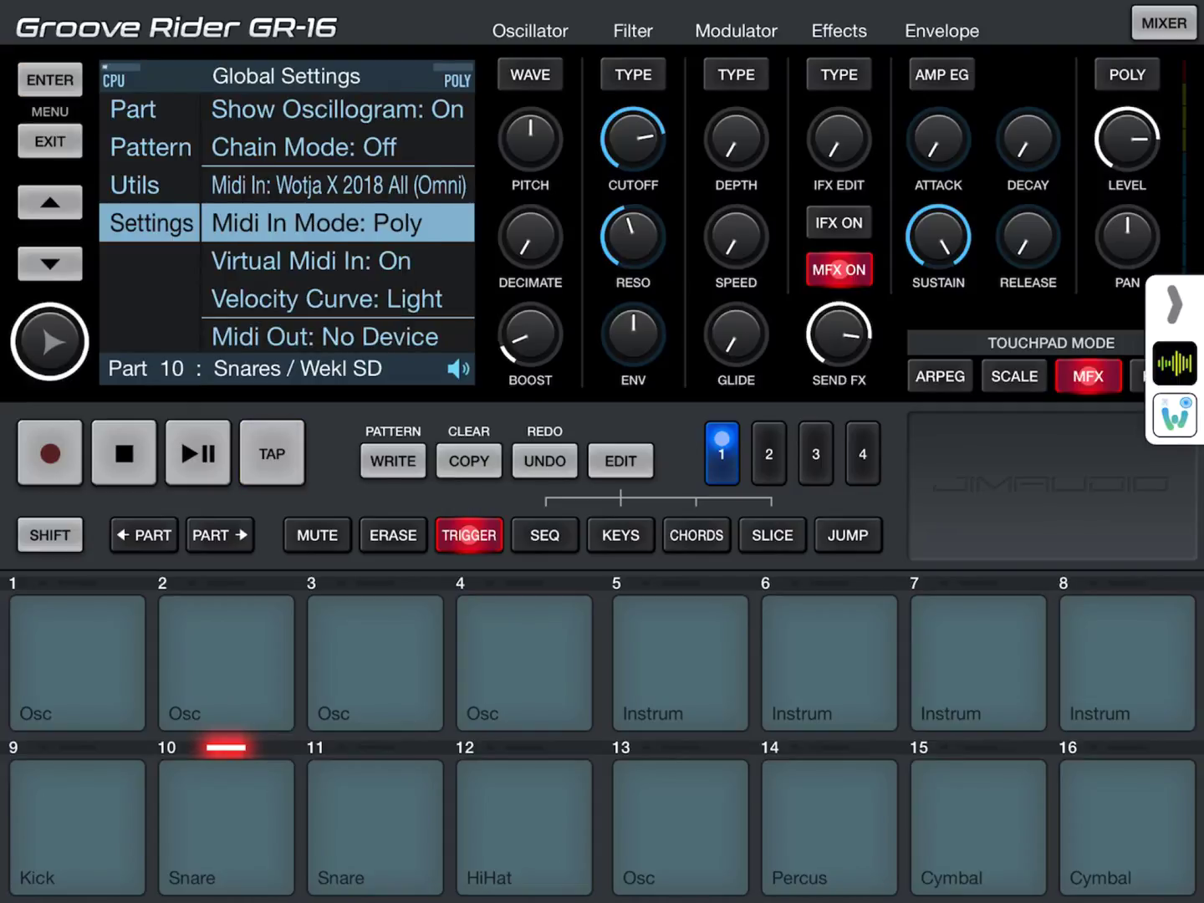
scroll(339, 223, "down", 3)
scroll(339, 223, "down", 4)
scroll(339, 223, "down", 1)
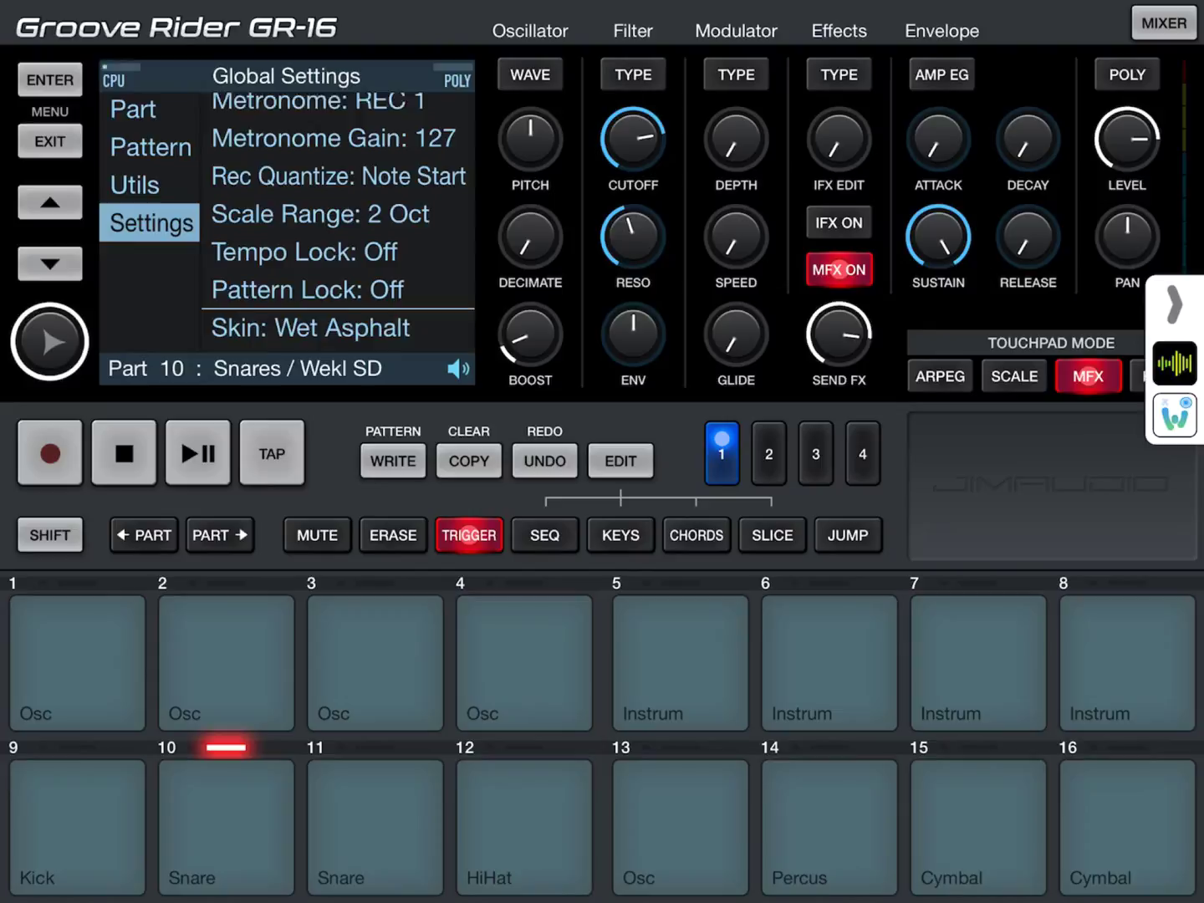
scroll(339, 223, "down", 1)
scroll(339, 223, "down", 1)
left_click(310, 217)
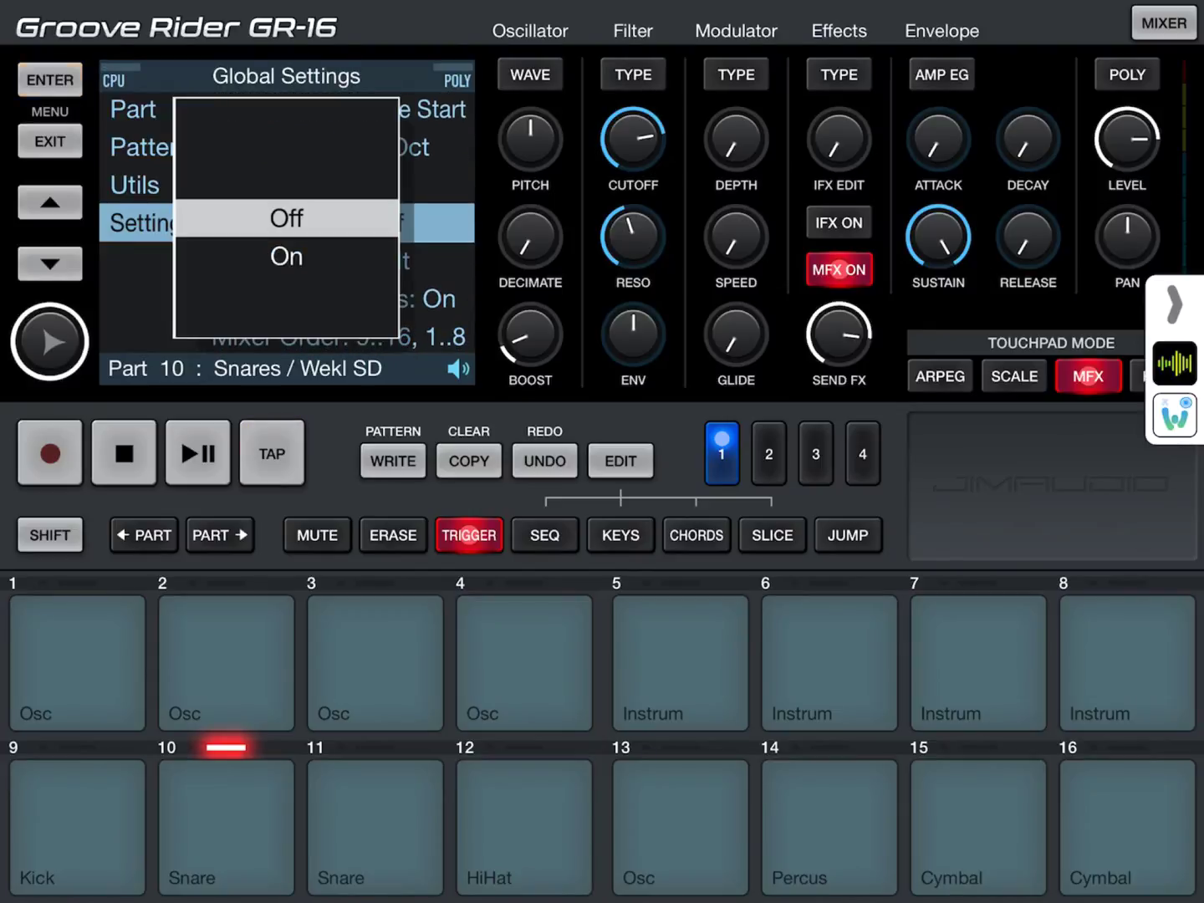
scroll(288, 235, "down", 1)
left_click(287, 256)
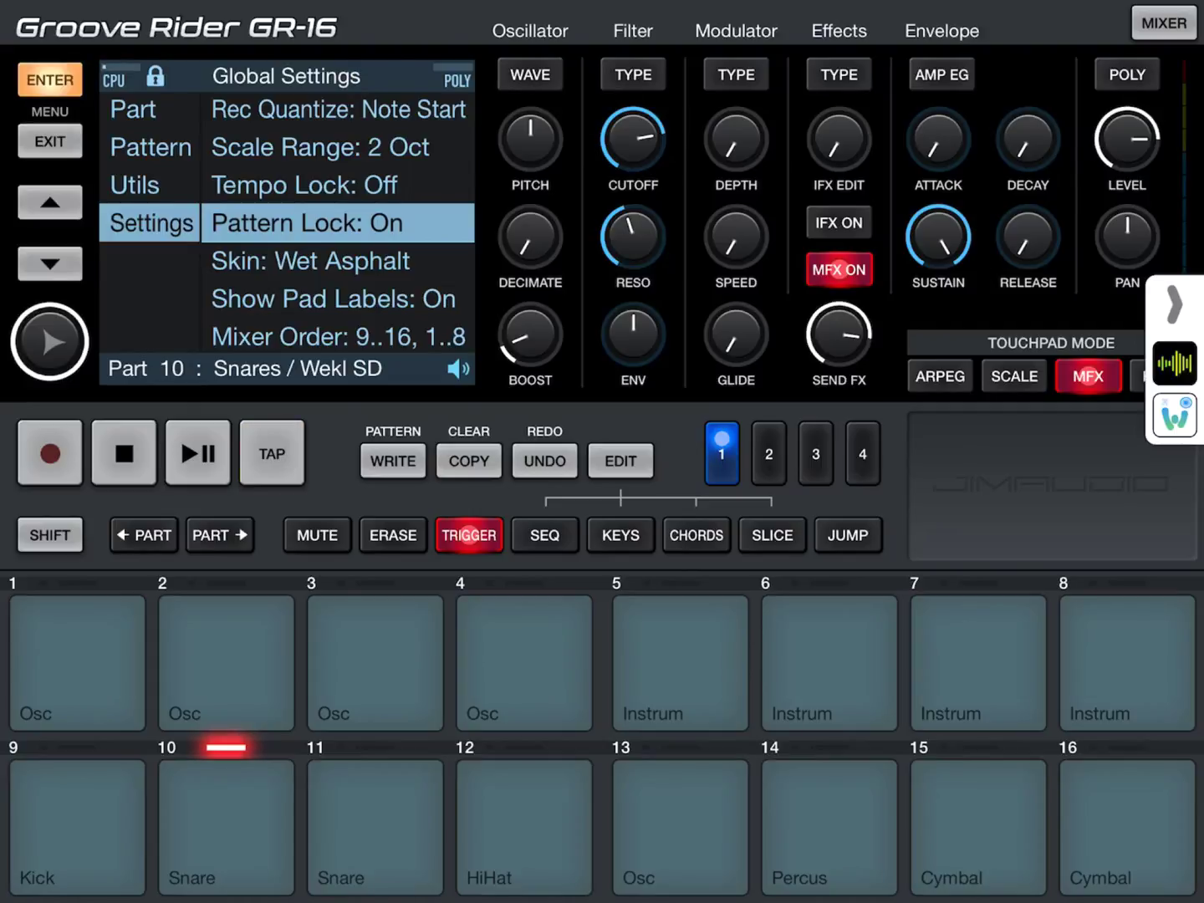
left_click(50, 140)
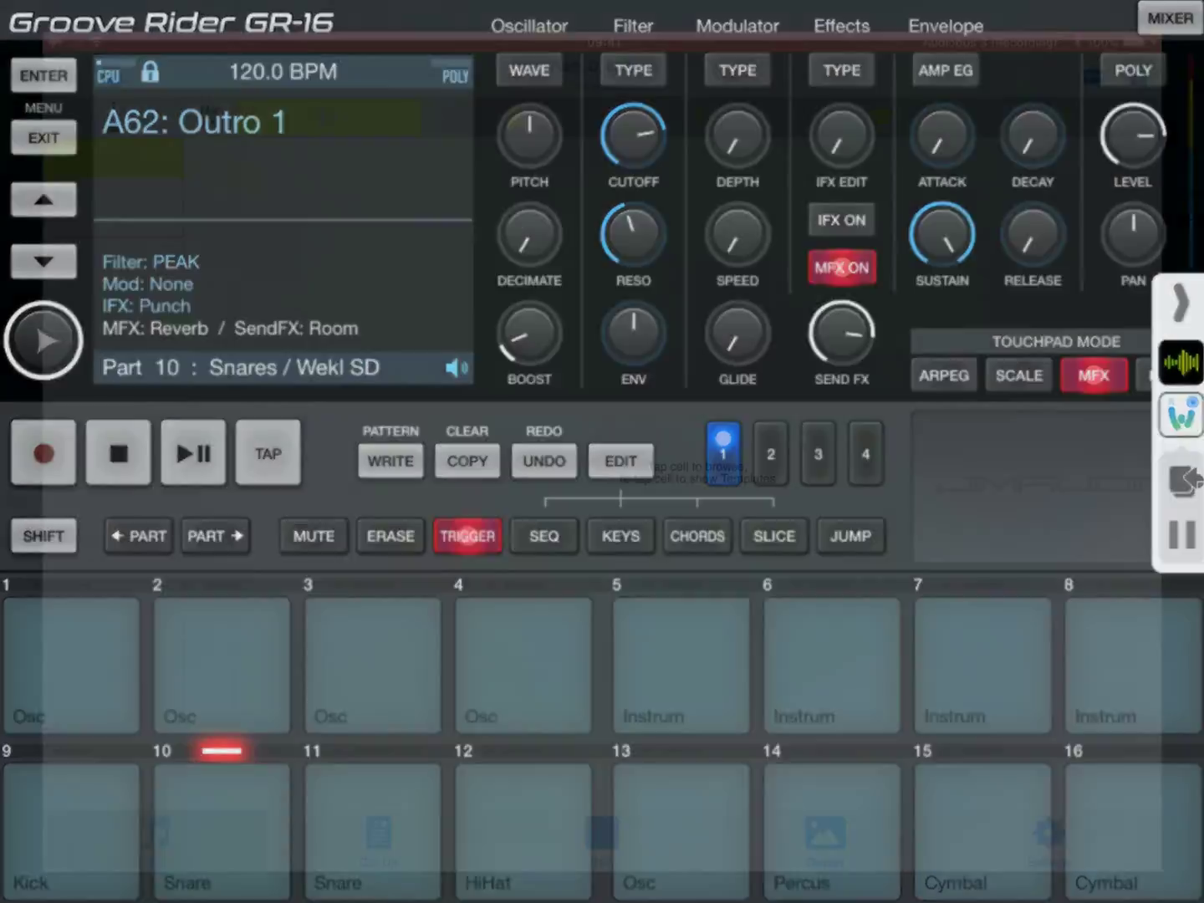
Bring Wotja forward, review its MIDI input and output settings, and return to the mix grid.
left_click(1175, 414)
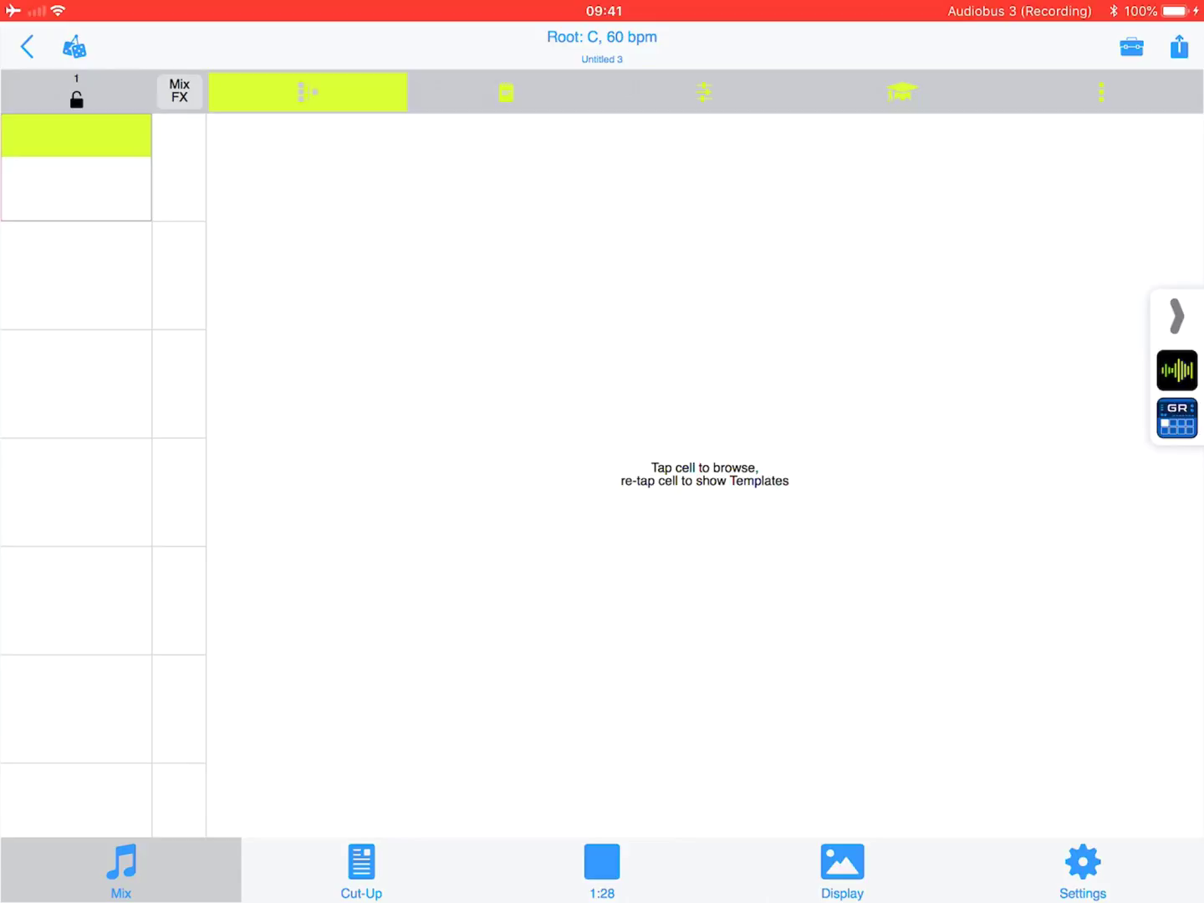
left_click(1083, 871)
left_click(104, 380)
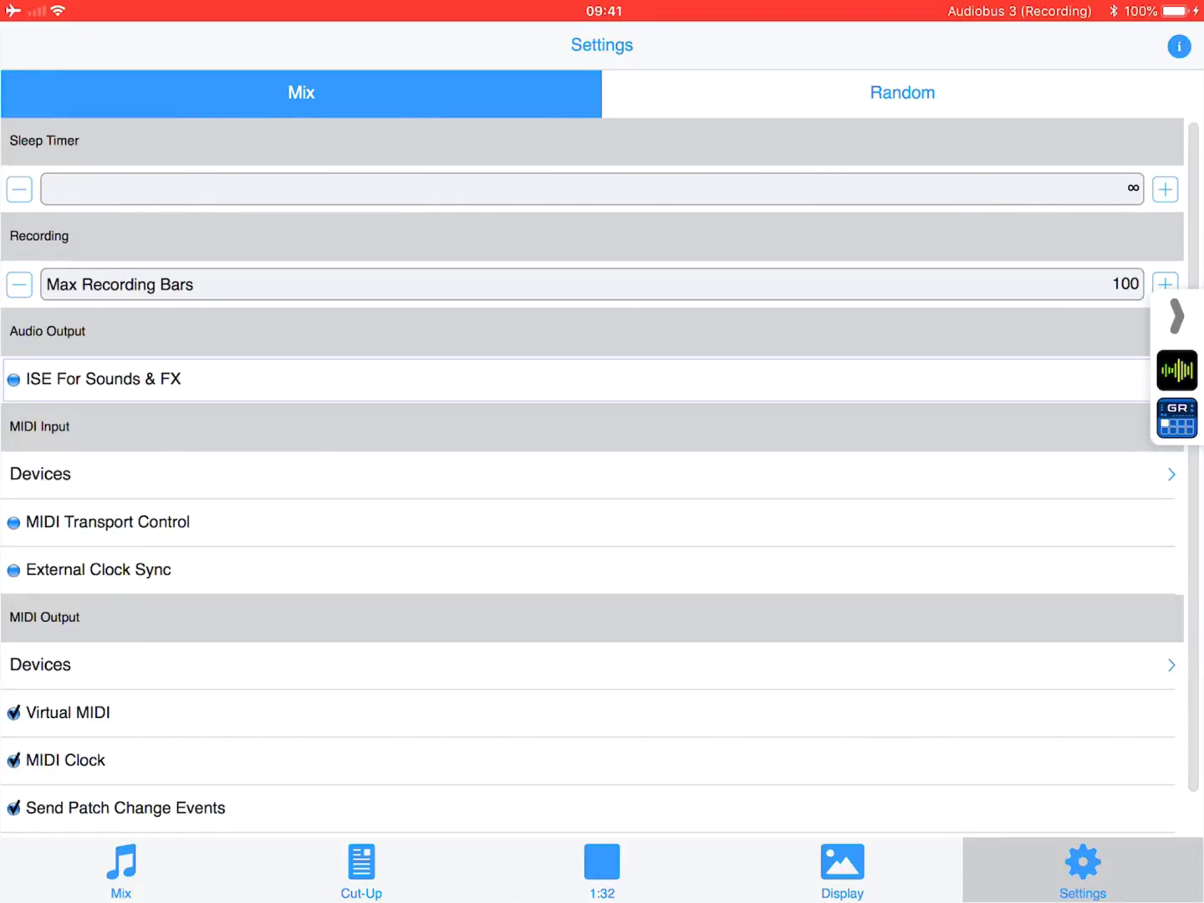
left_click(121, 870)
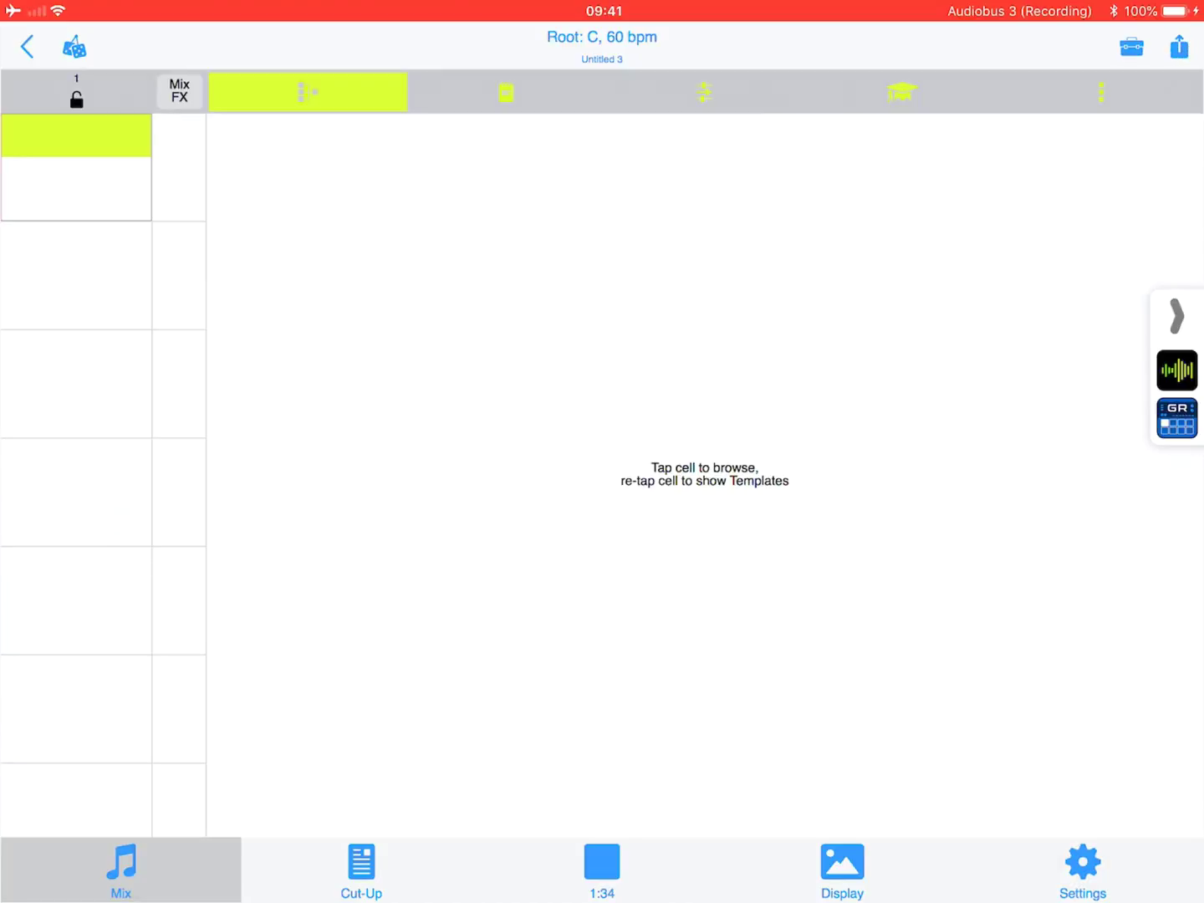
Load the '100bpm 34 1bar type2' template from IM2 Gen Drums2 MIDI into the empty cell.
left_click(75, 135)
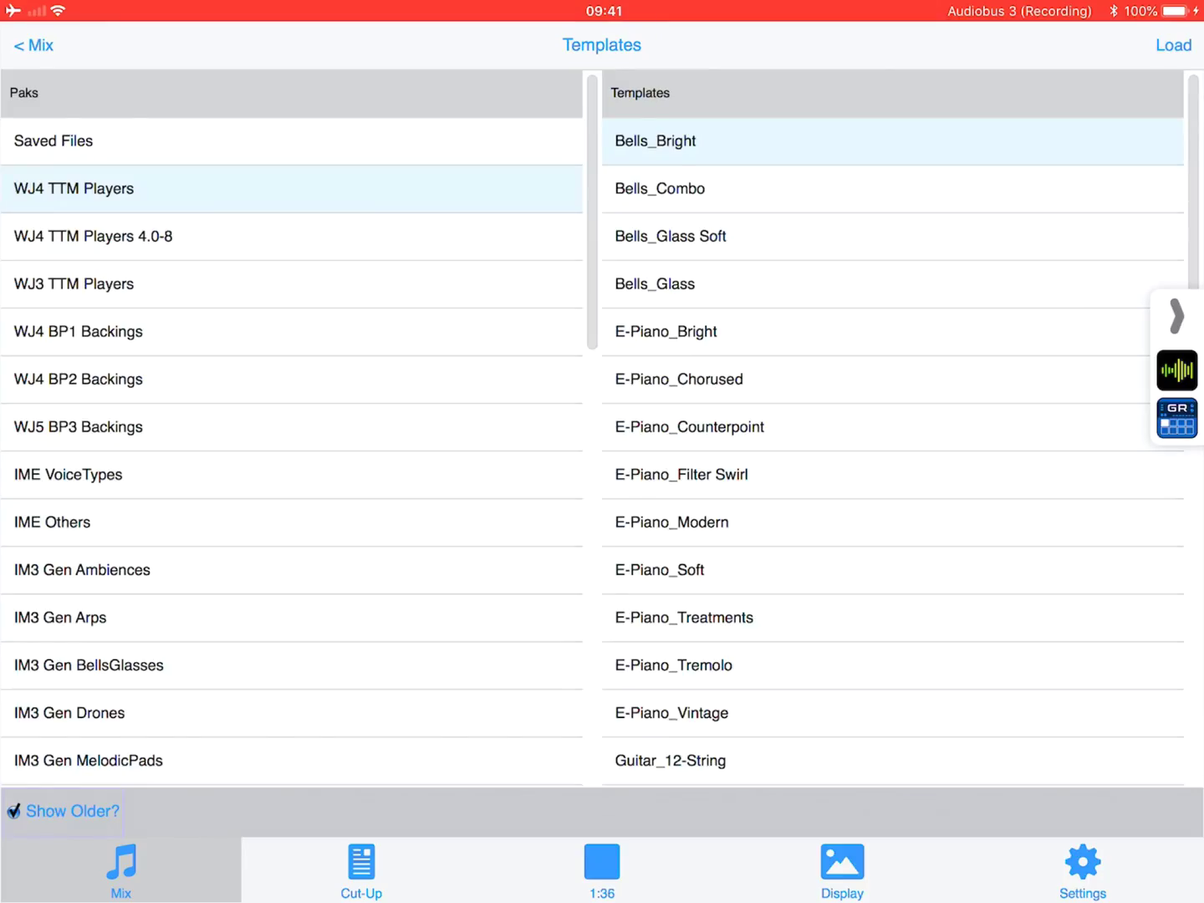
scroll(292, 423, "down", 5)
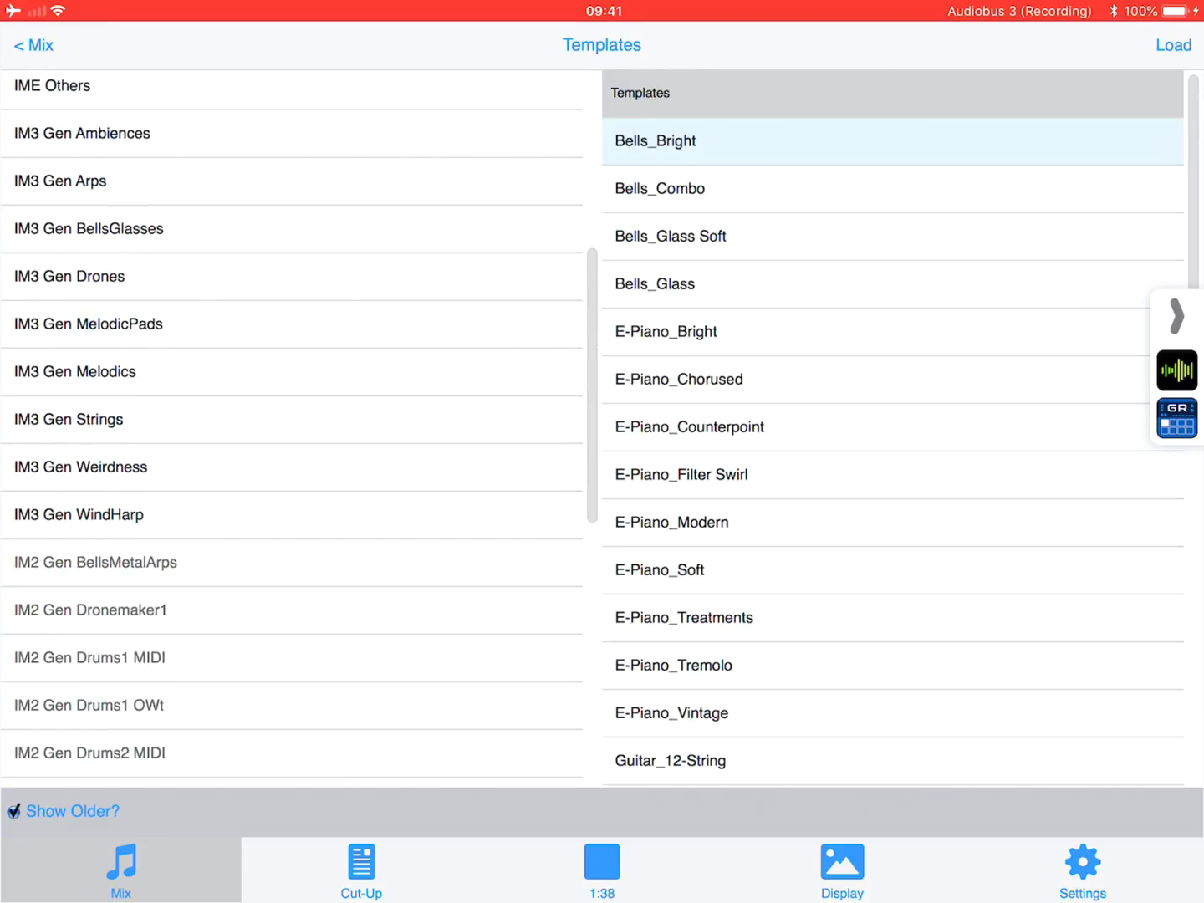
left_click(89, 752)
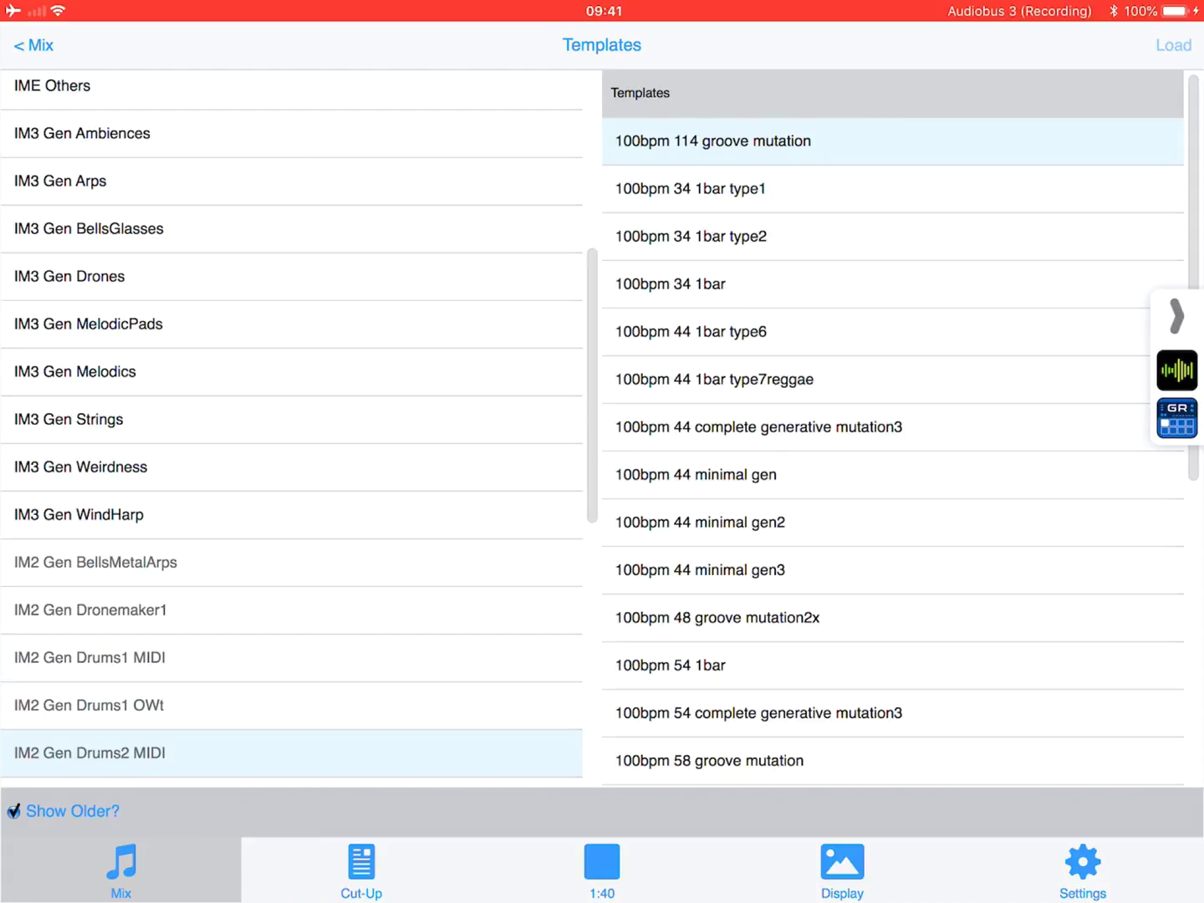
left_click(691, 236)
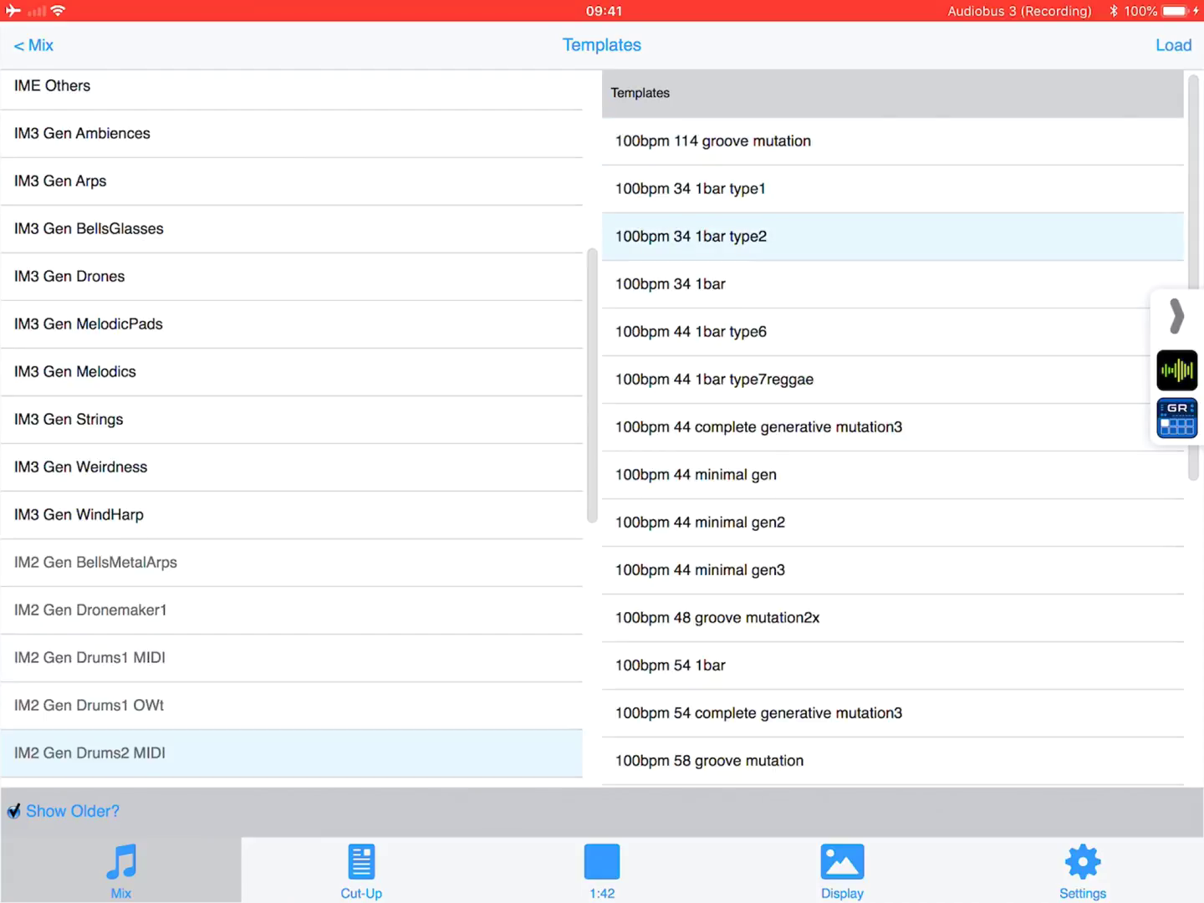
left_click(1173, 45)
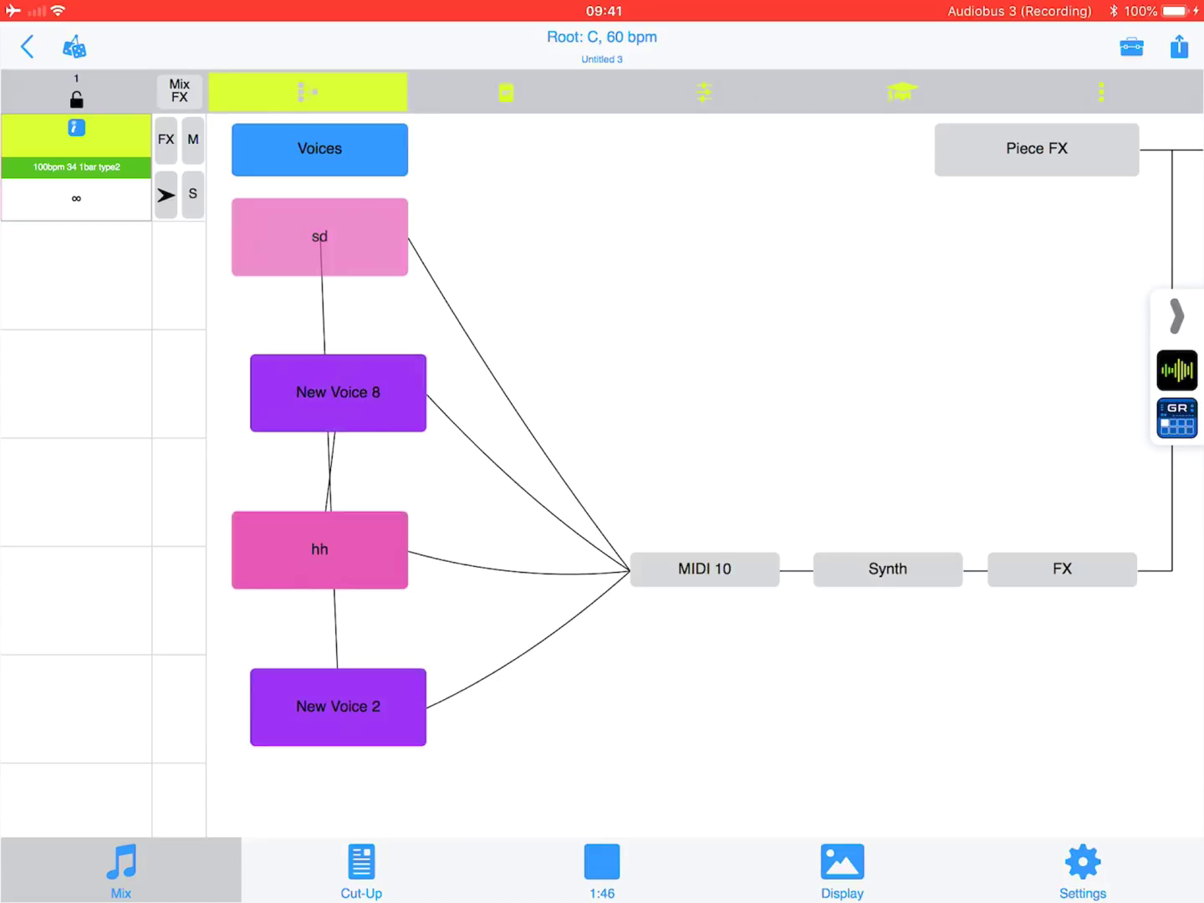
Watch Groove Rider's snare pad respond to Wotja's drums, then return to Wotja.
left_click(1176, 418)
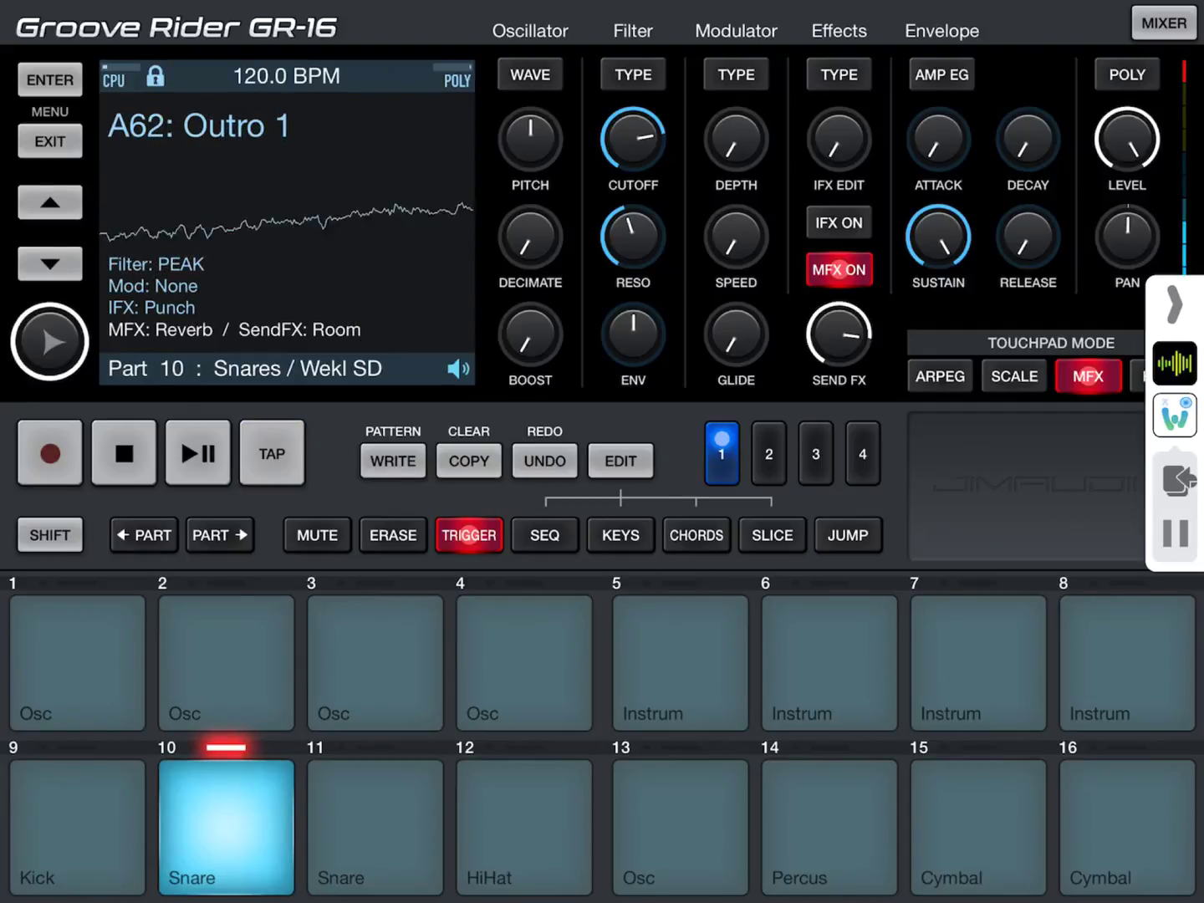
left_click(1175, 414)
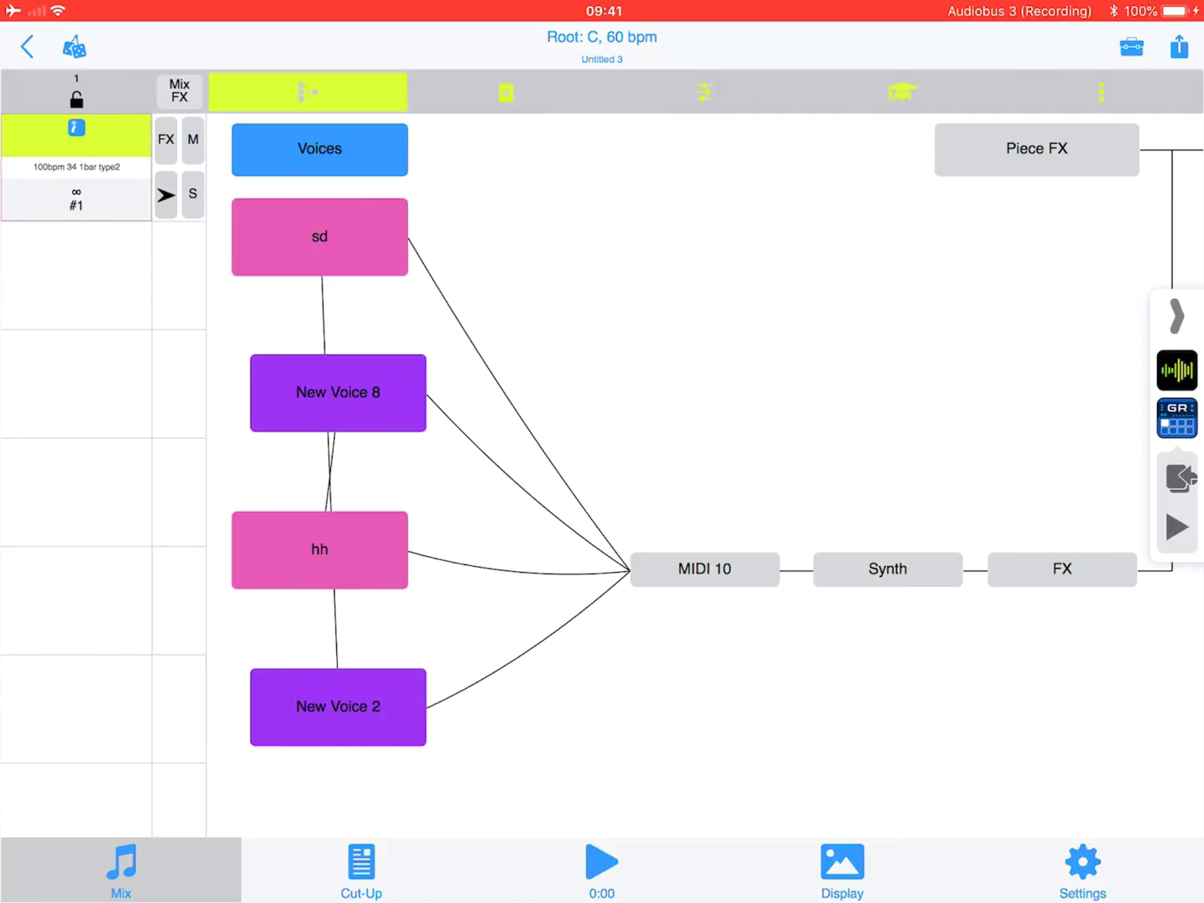
Review the sd voice's settings, then start playback and bring Groove Rider GR-16 into view.
left_click(320, 236)
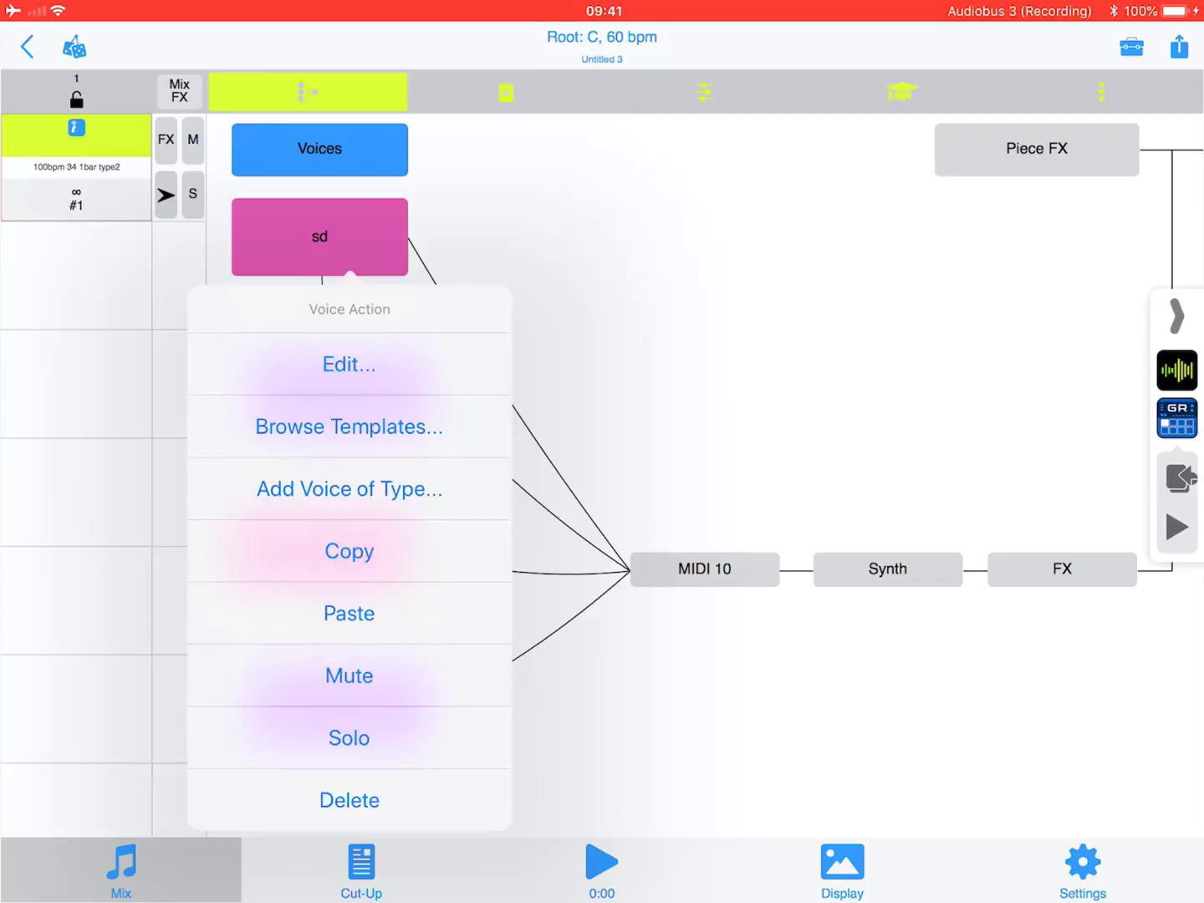
left_click(350, 364)
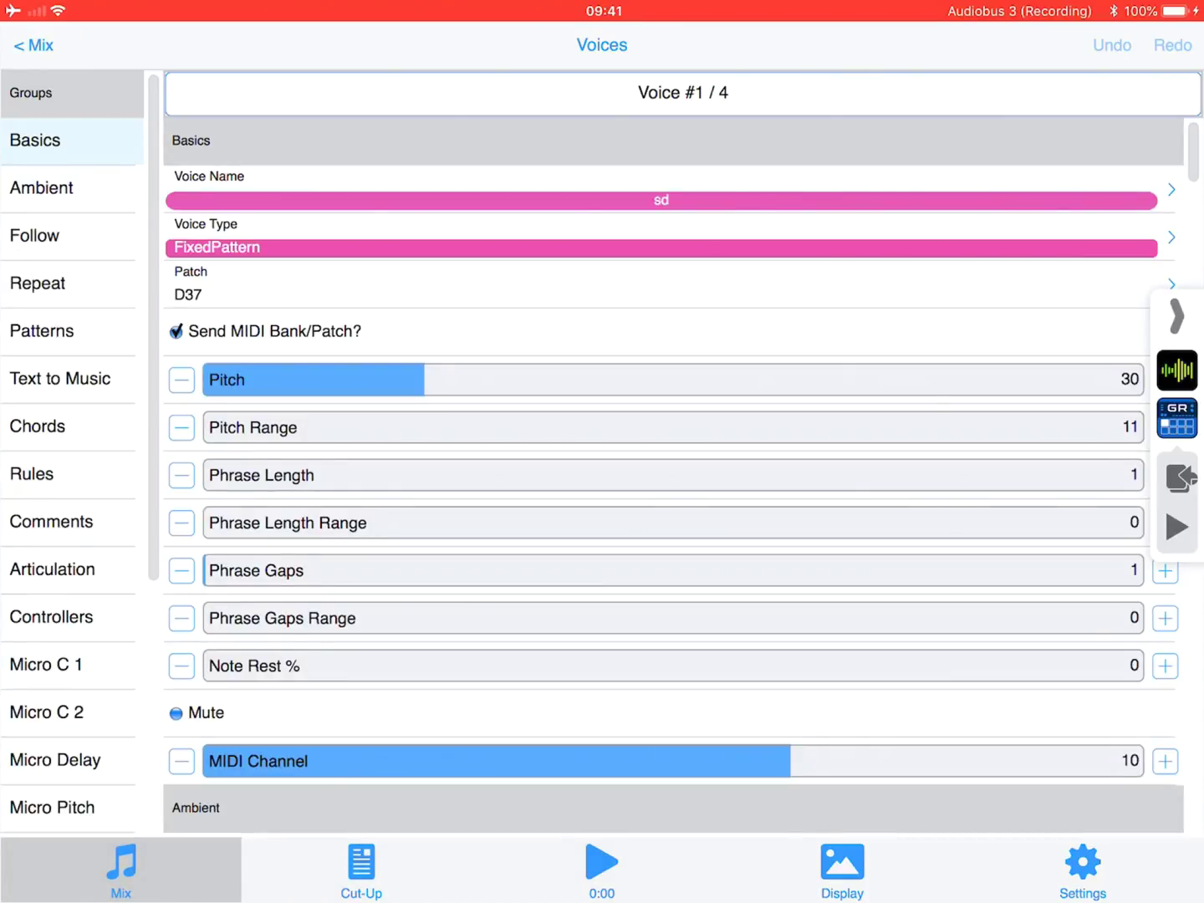
left_click(33, 45)
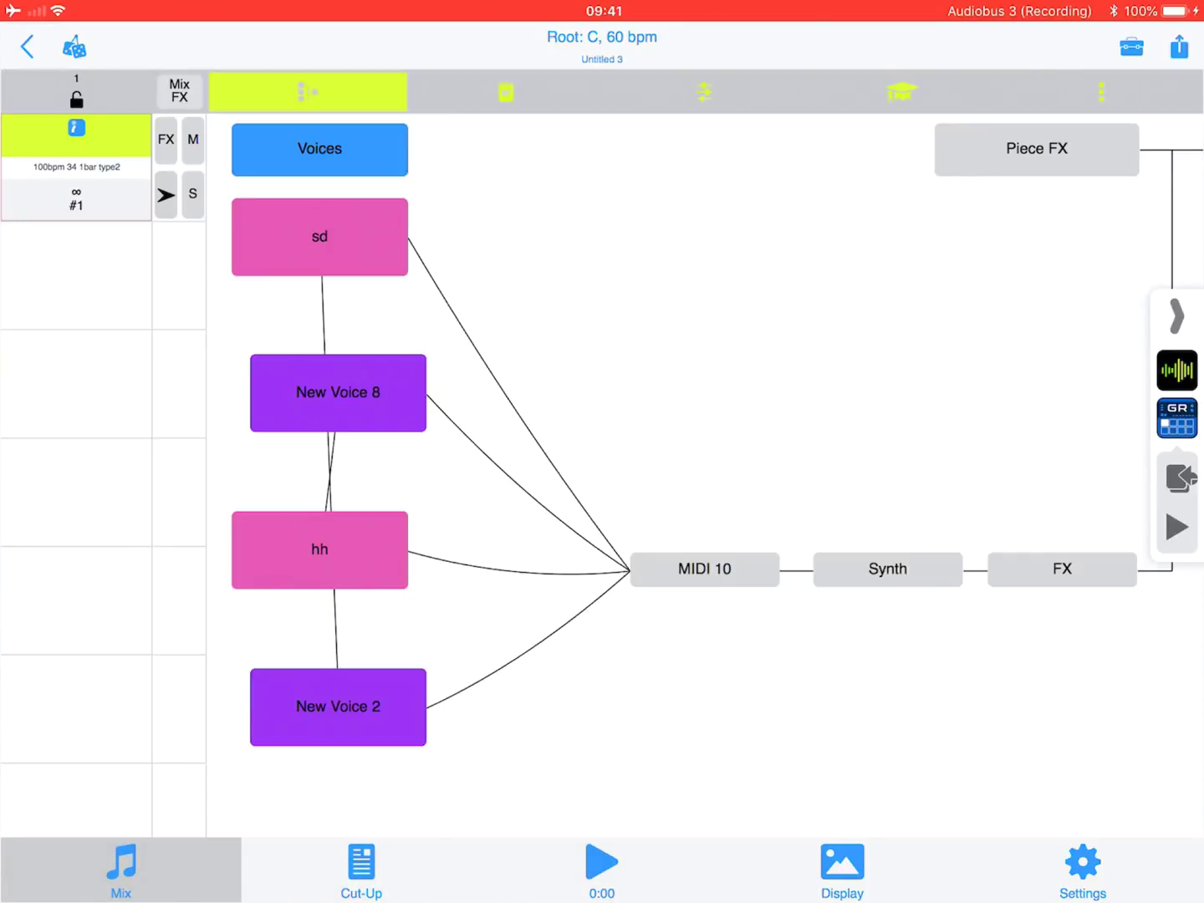
left_click(1176, 526)
left_click(1175, 416)
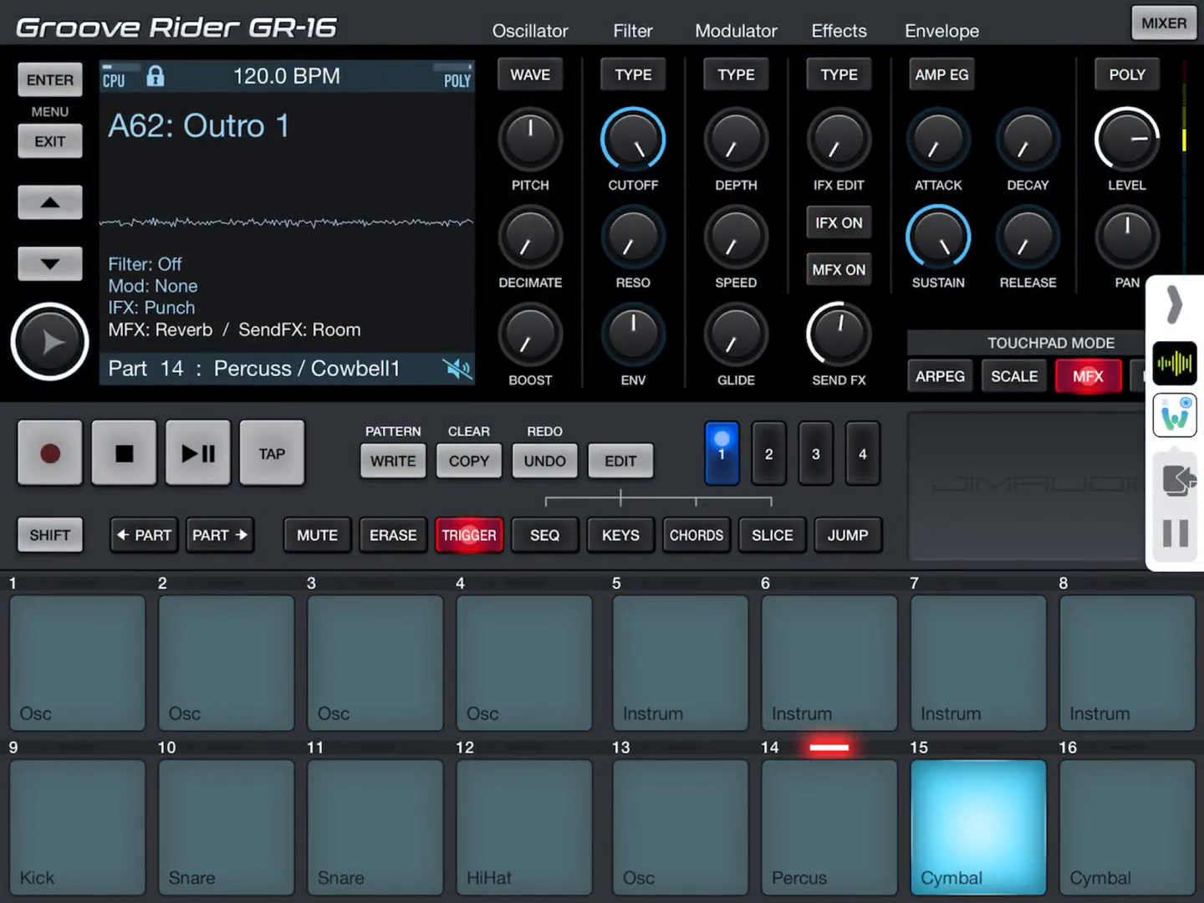
Stop playback and link sd to MIDI 9, hh to MIDI 11, New Voice 2 to MIDI 12.
left_click(1177, 532)
left_click(1176, 414)
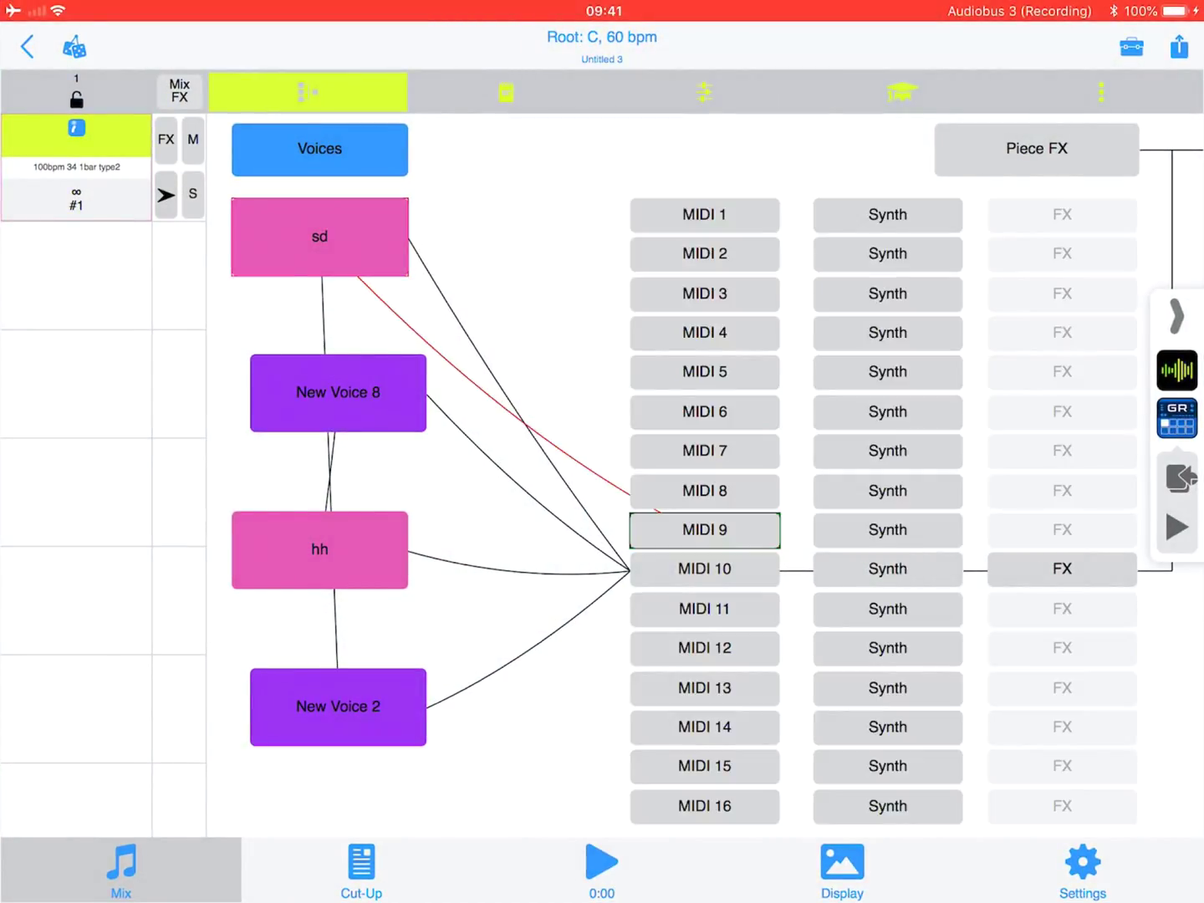
left_click_drag(320, 237, 705, 527)
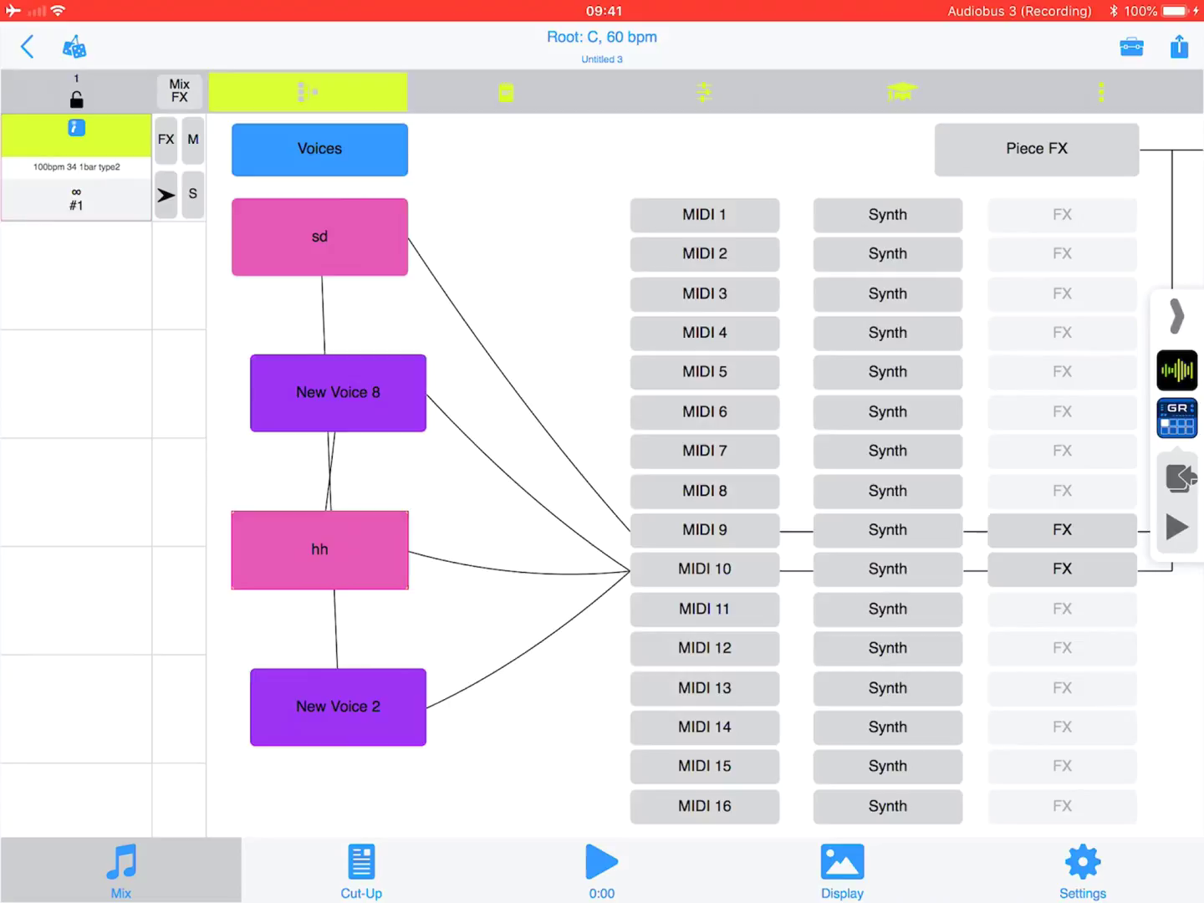
left_click_drag(320, 550, 704, 609)
left_click_drag(339, 707, 704, 649)
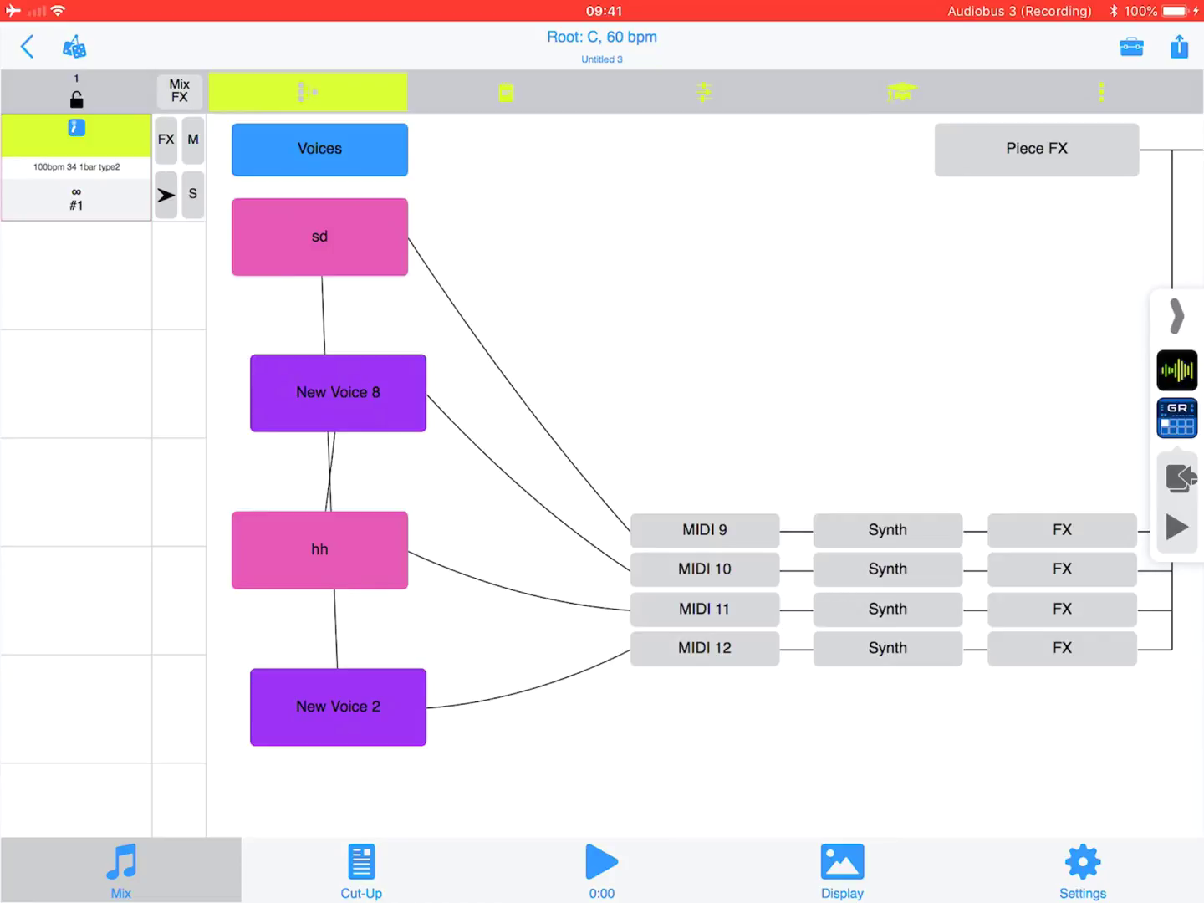
Play the four drum voices, watch Groove Rider's pads light, then return to Wotja.
left_click(603, 862)
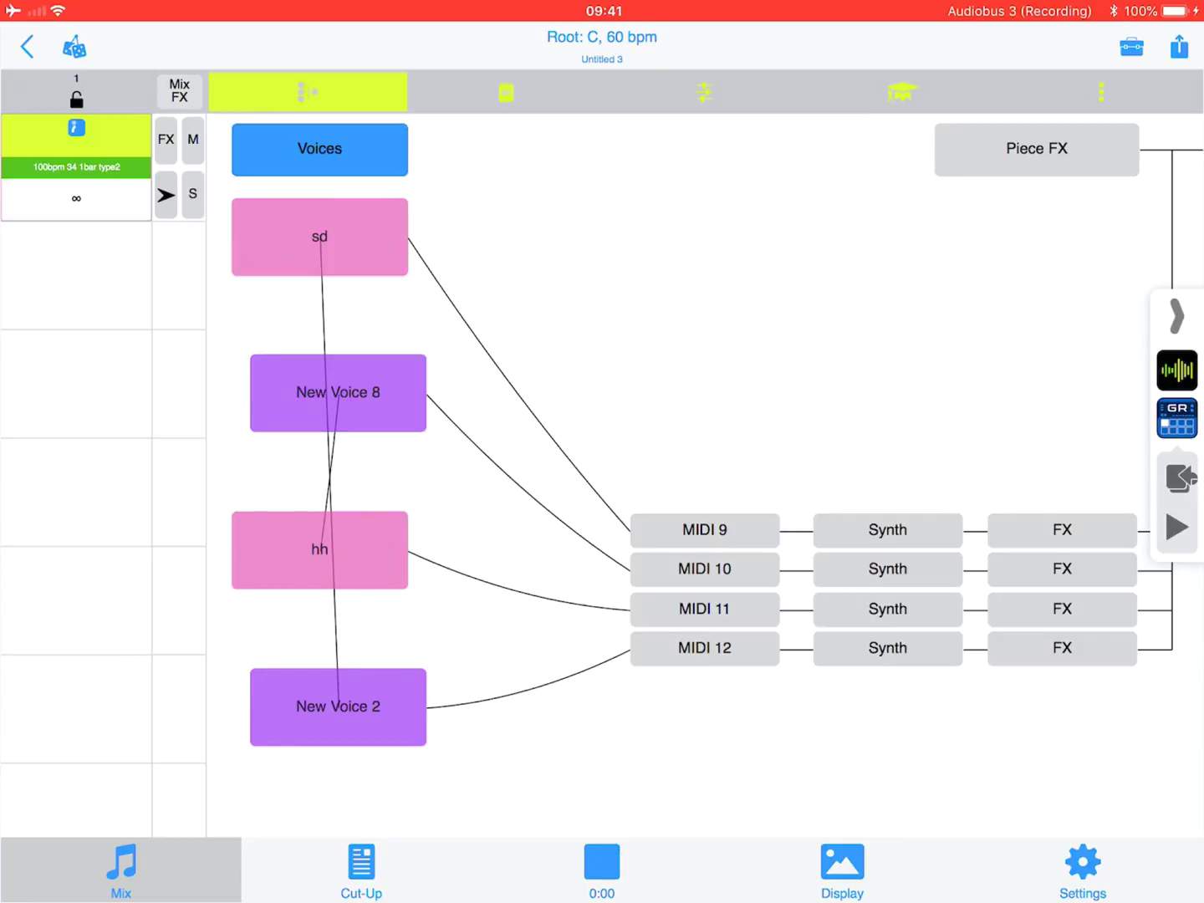
left_click(1178, 418)
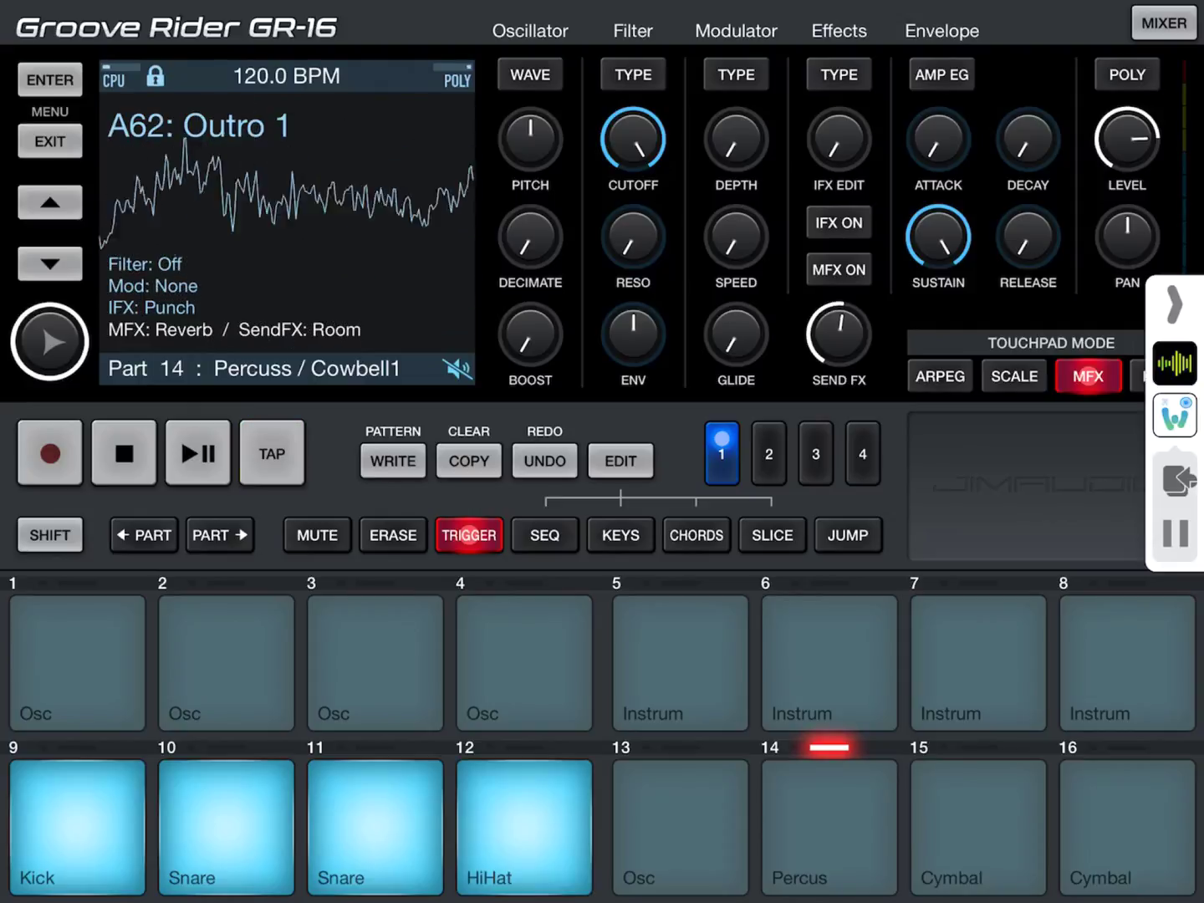
left_click(1174, 414)
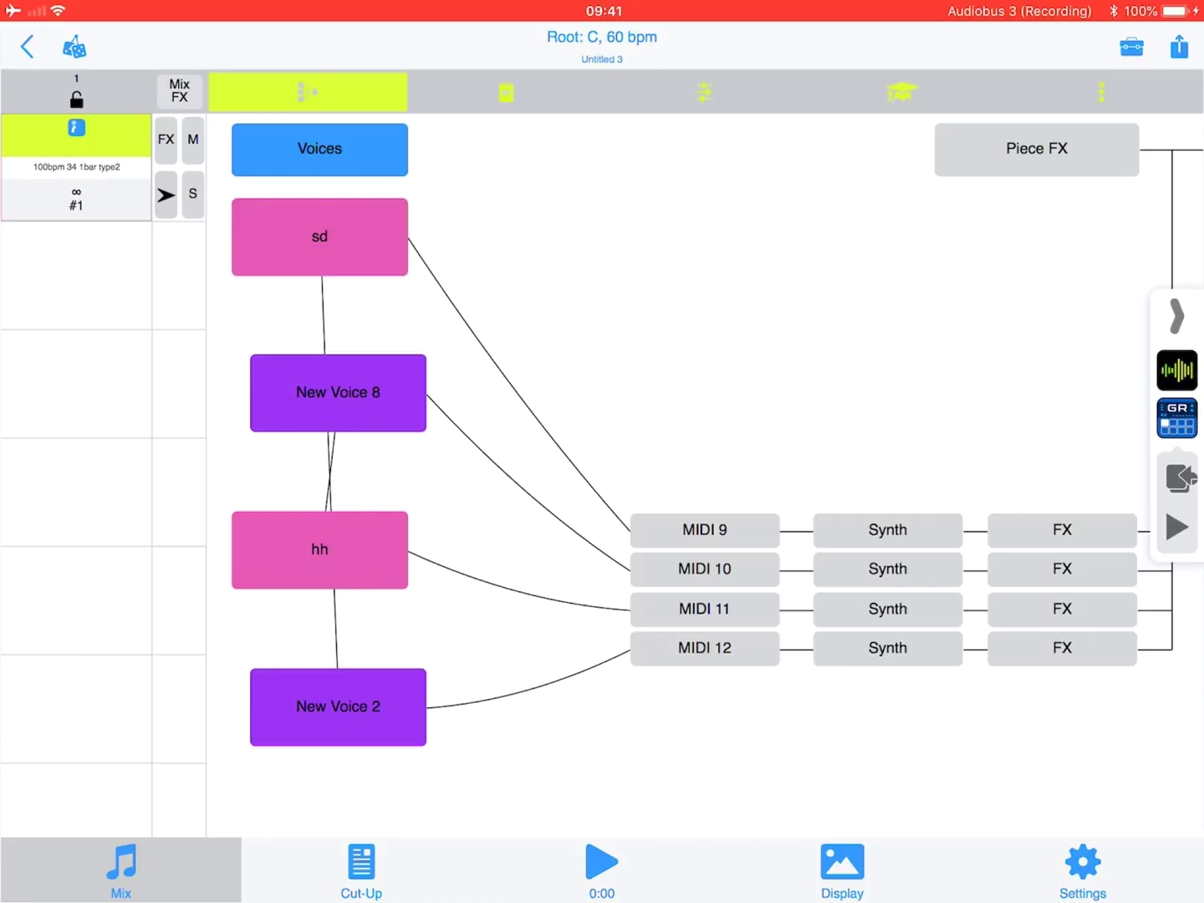
Set the sd and New Voice 8 voices to the D060-High Bongo patch.
left_click(320, 236)
left_click(343, 347)
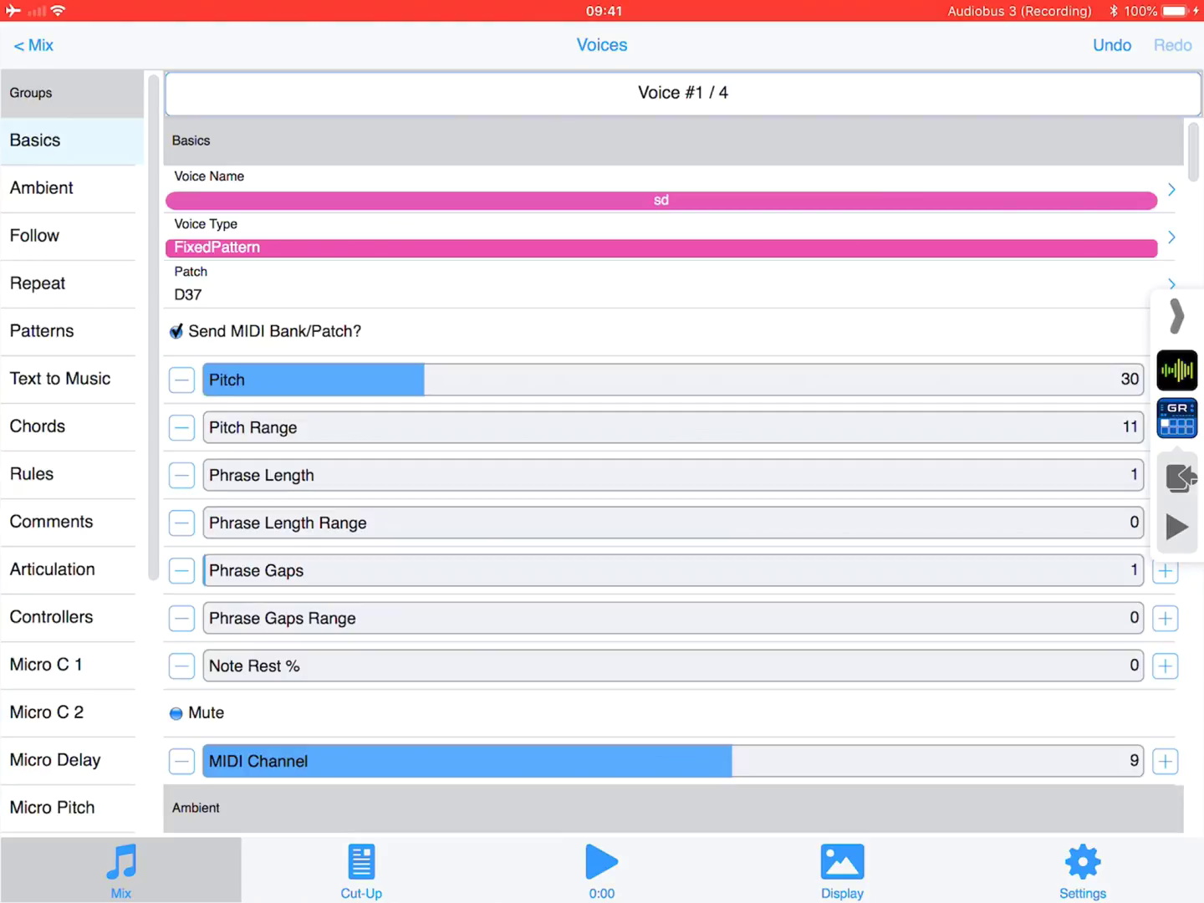
left_click(659, 285)
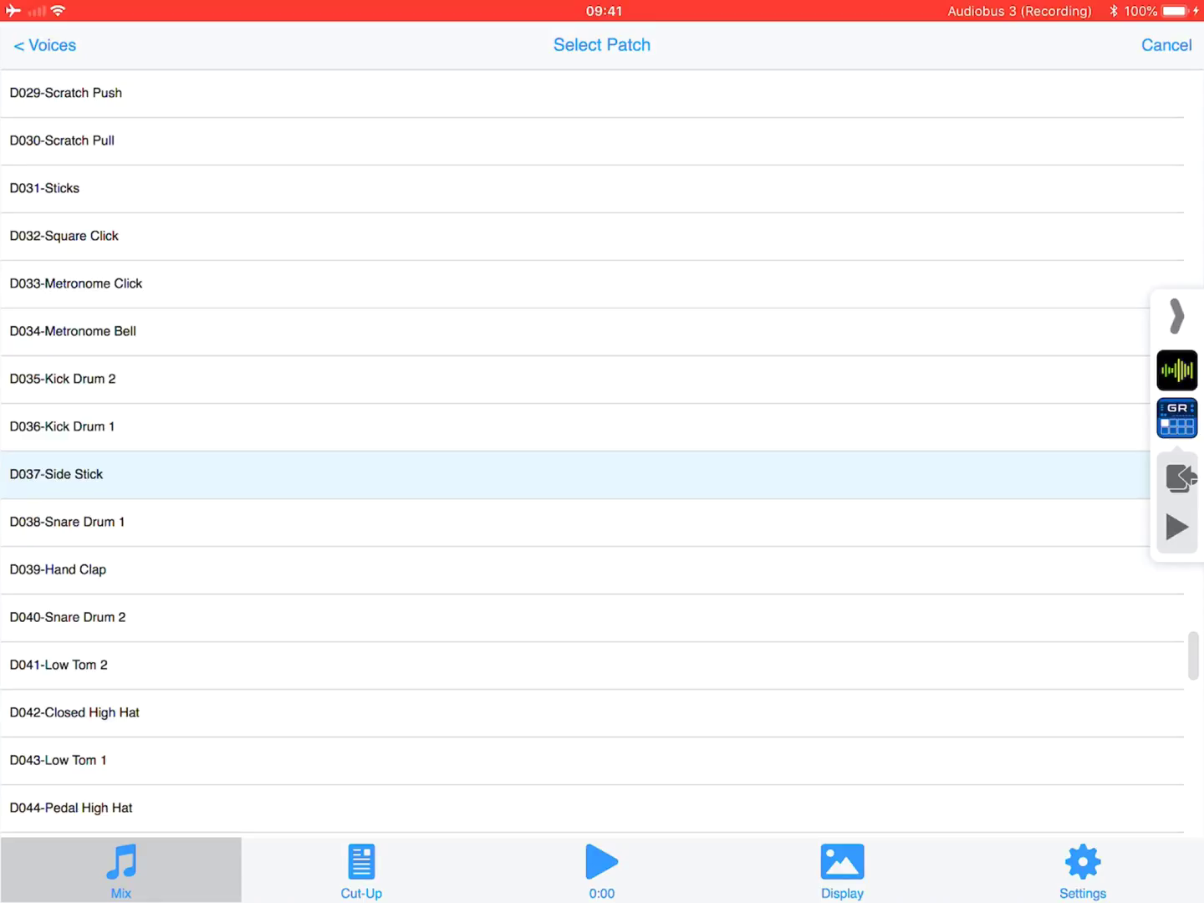
scroll(600, 455, "down", 10)
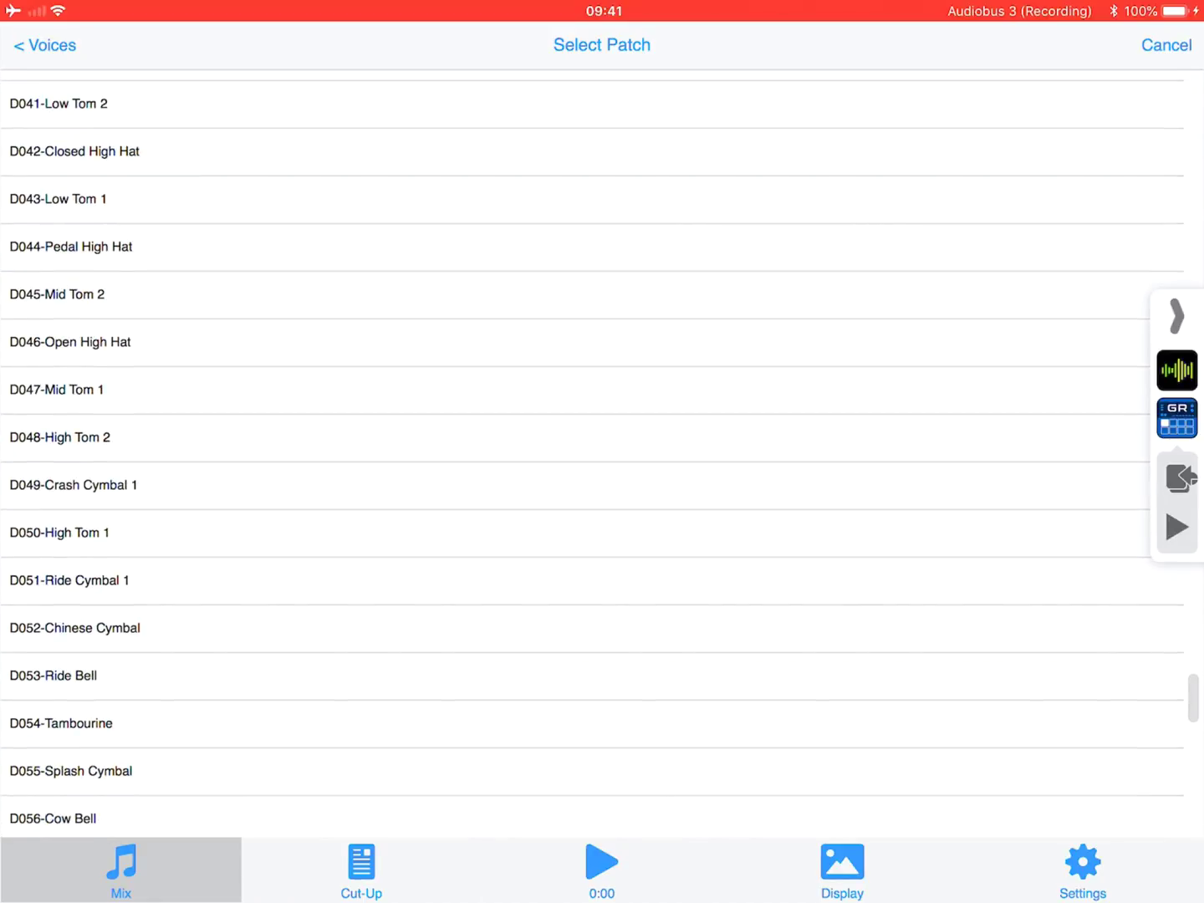
scroll(600, 455, "down", 5)
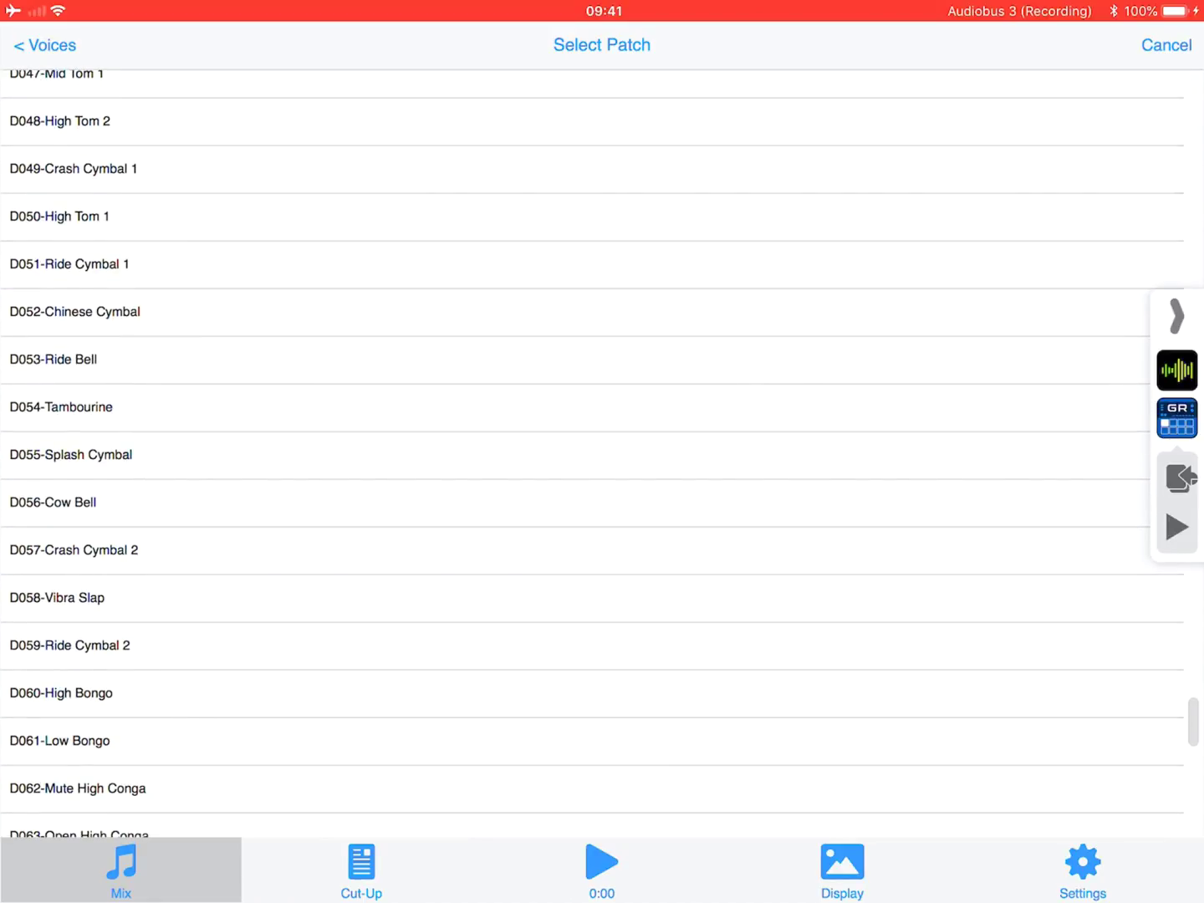
left_click(61, 693)
left_click(750, 92)
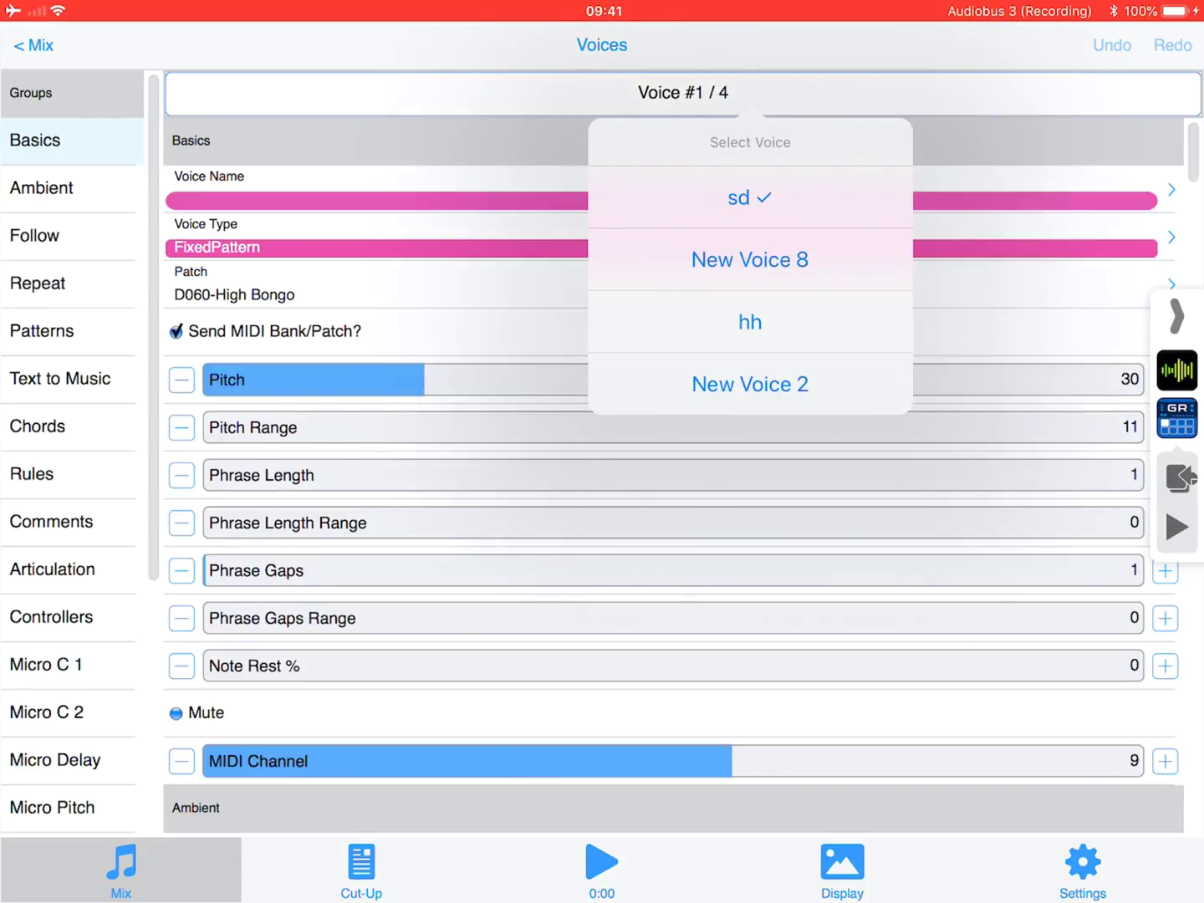
left_click(749, 261)
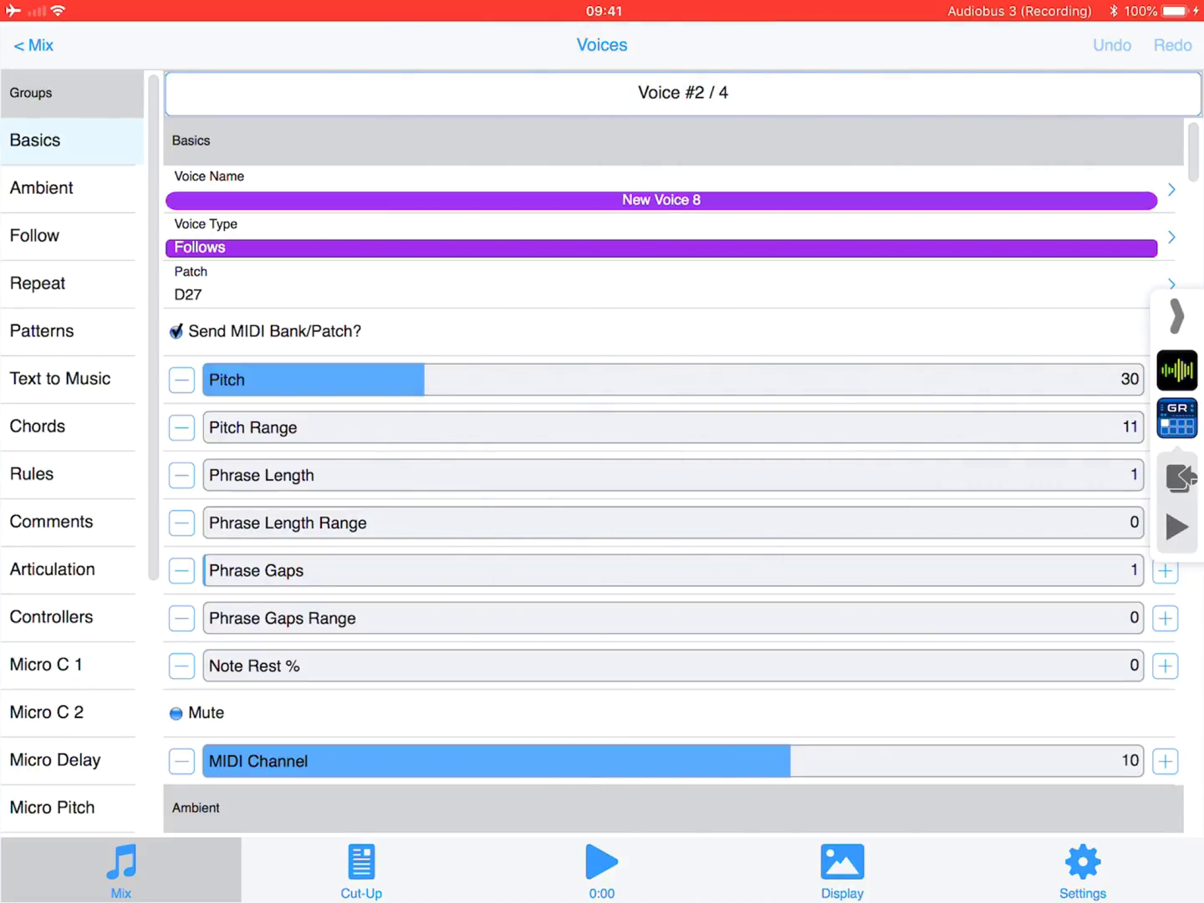
left_click(602, 282)
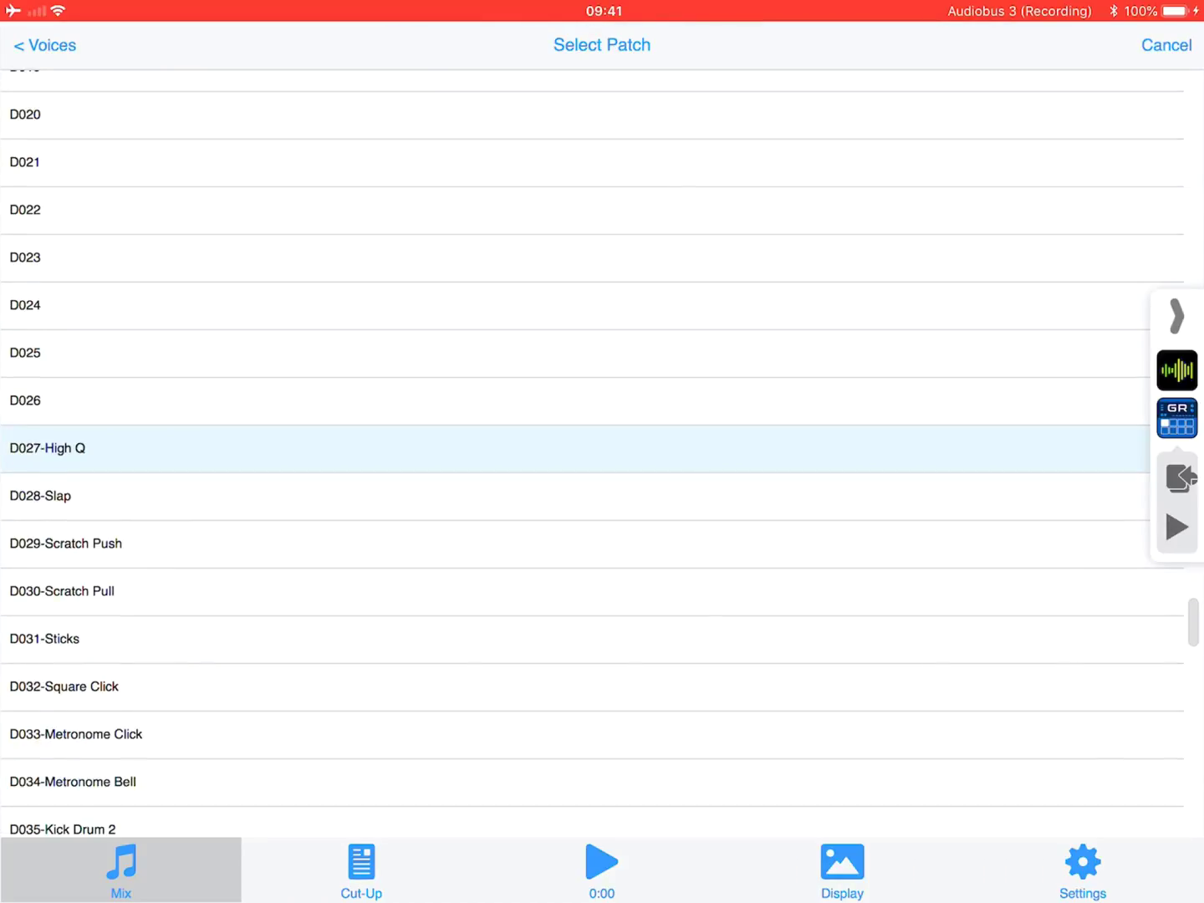
scroll(601, 460, "down", 5)
scroll(601, 459, "down", 5)
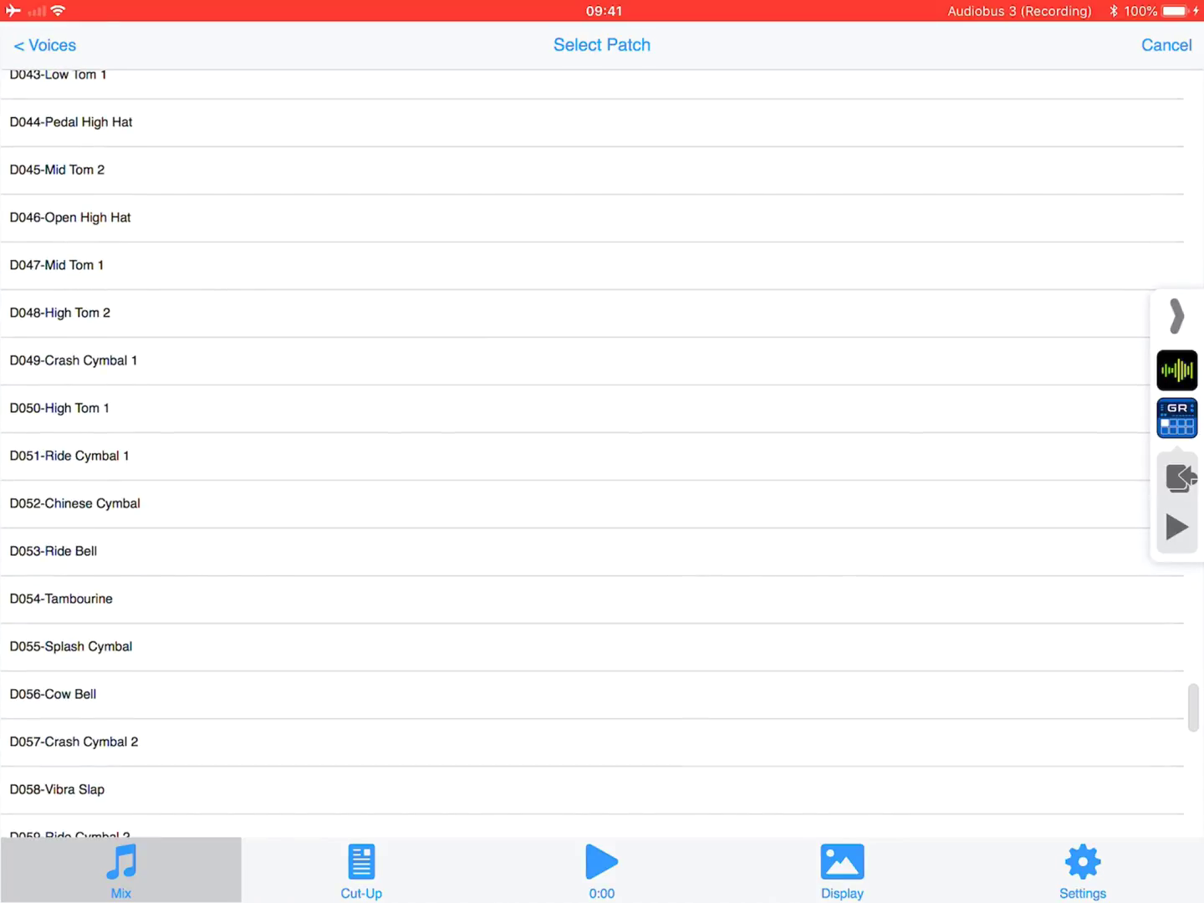
scroll(600, 459, "down", 2)
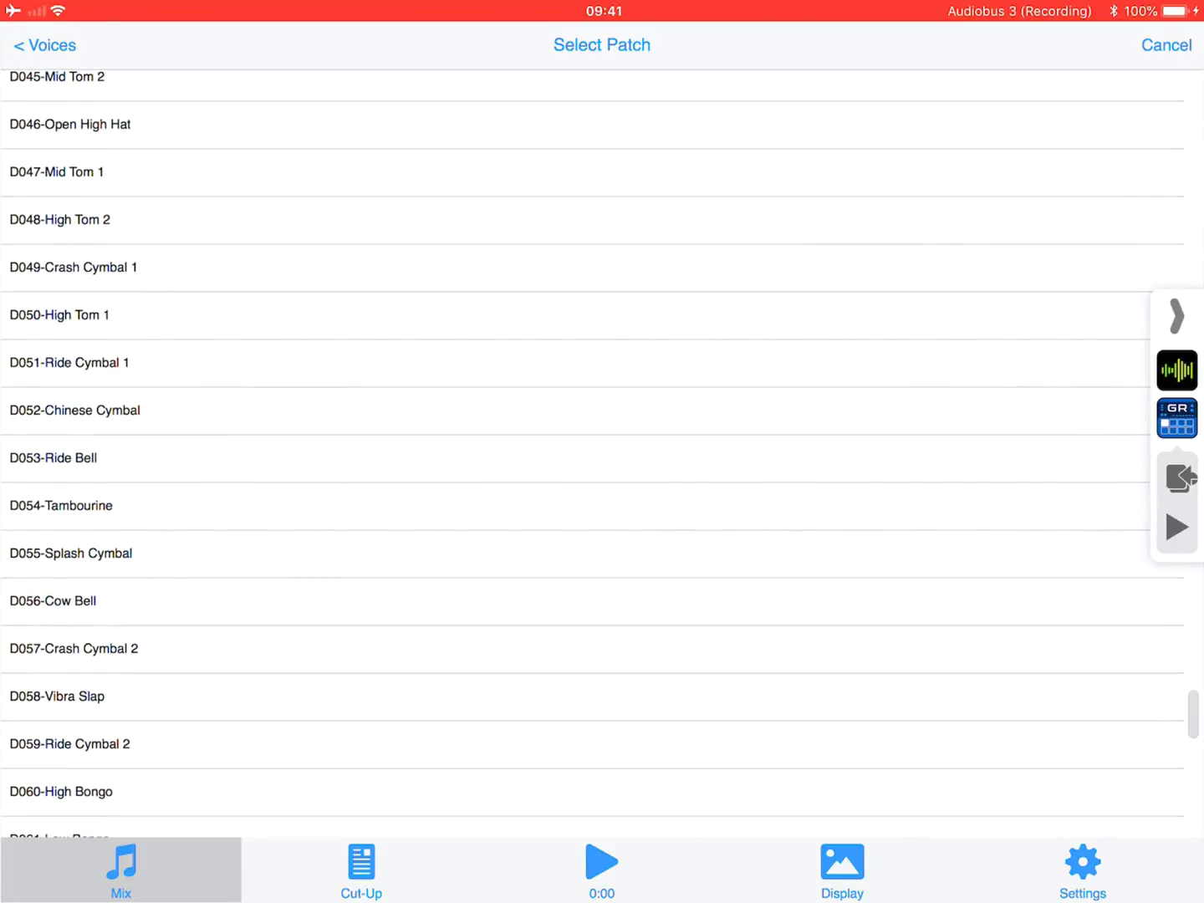
left_click(61, 791)
Give hh and New Voice 2 the D060-High Bongo patch, then start playback.
left_click(683, 92)
left_click(884, 327)
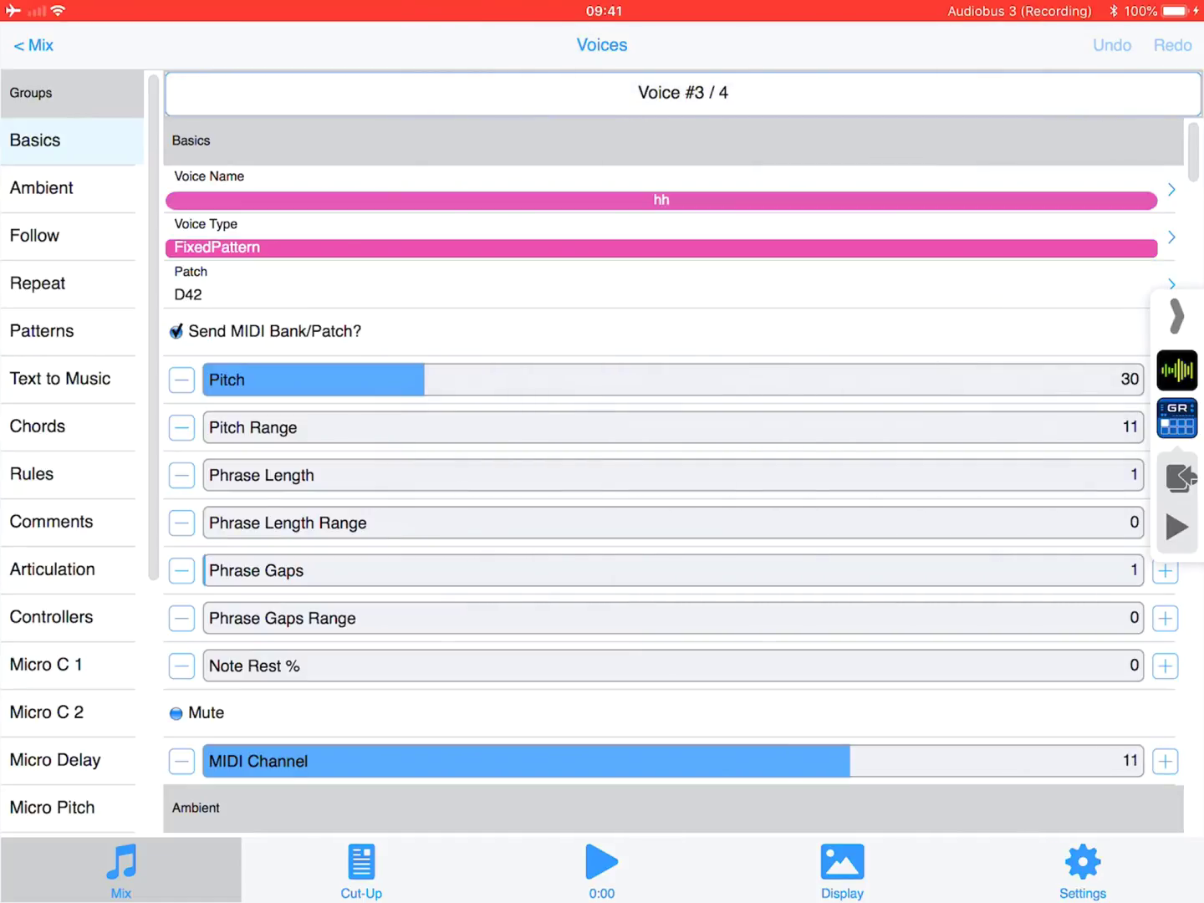
left_click(602, 283)
scroll(602, 451, "down", 10)
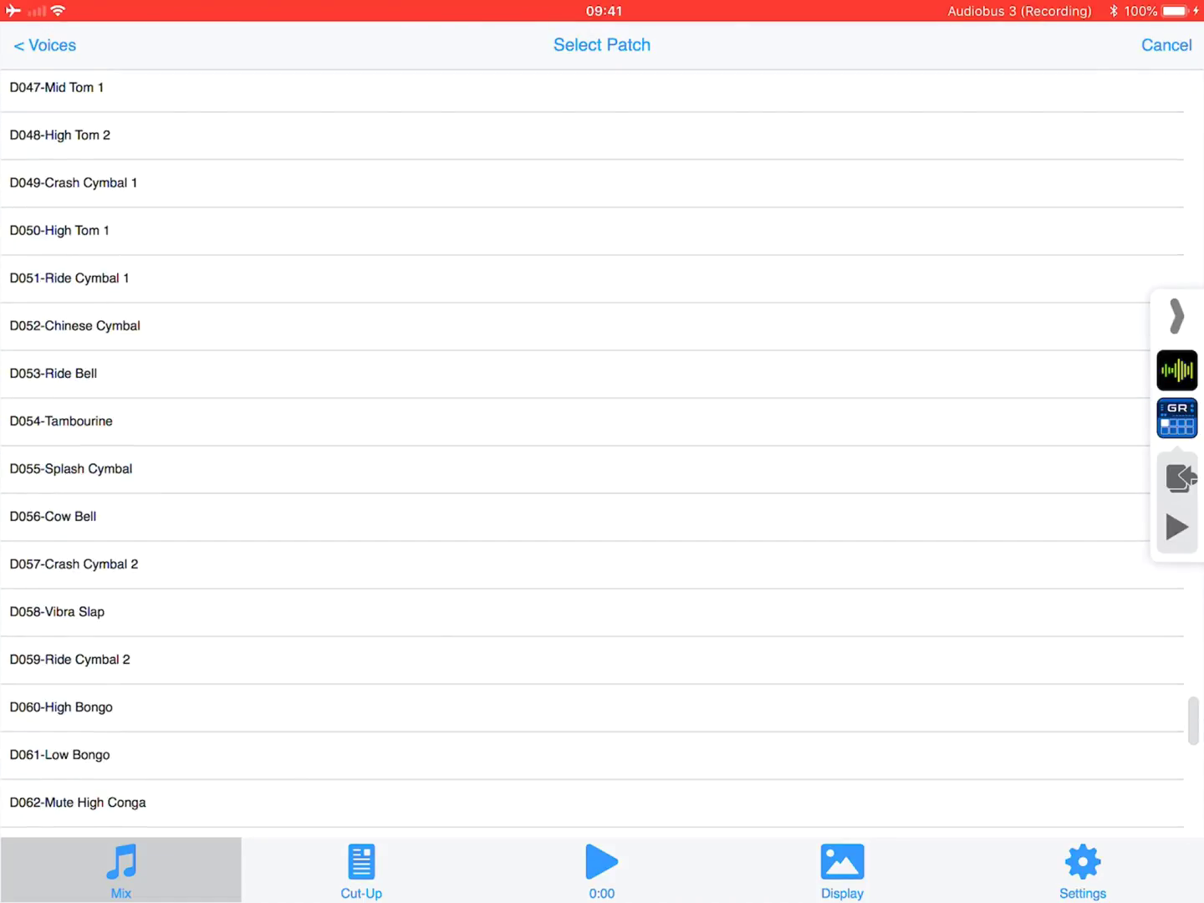
left_click(61, 707)
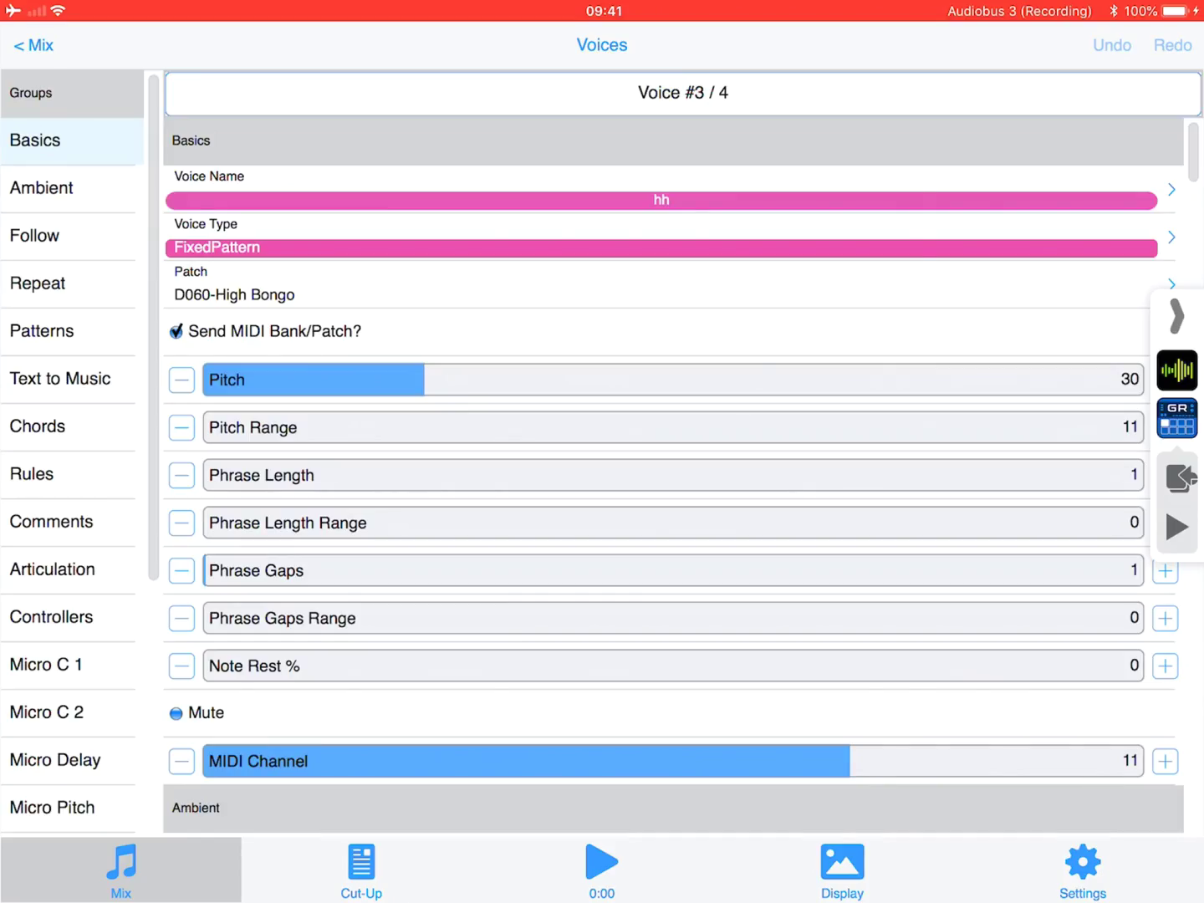
left_click(683, 92)
left_click(763, 397)
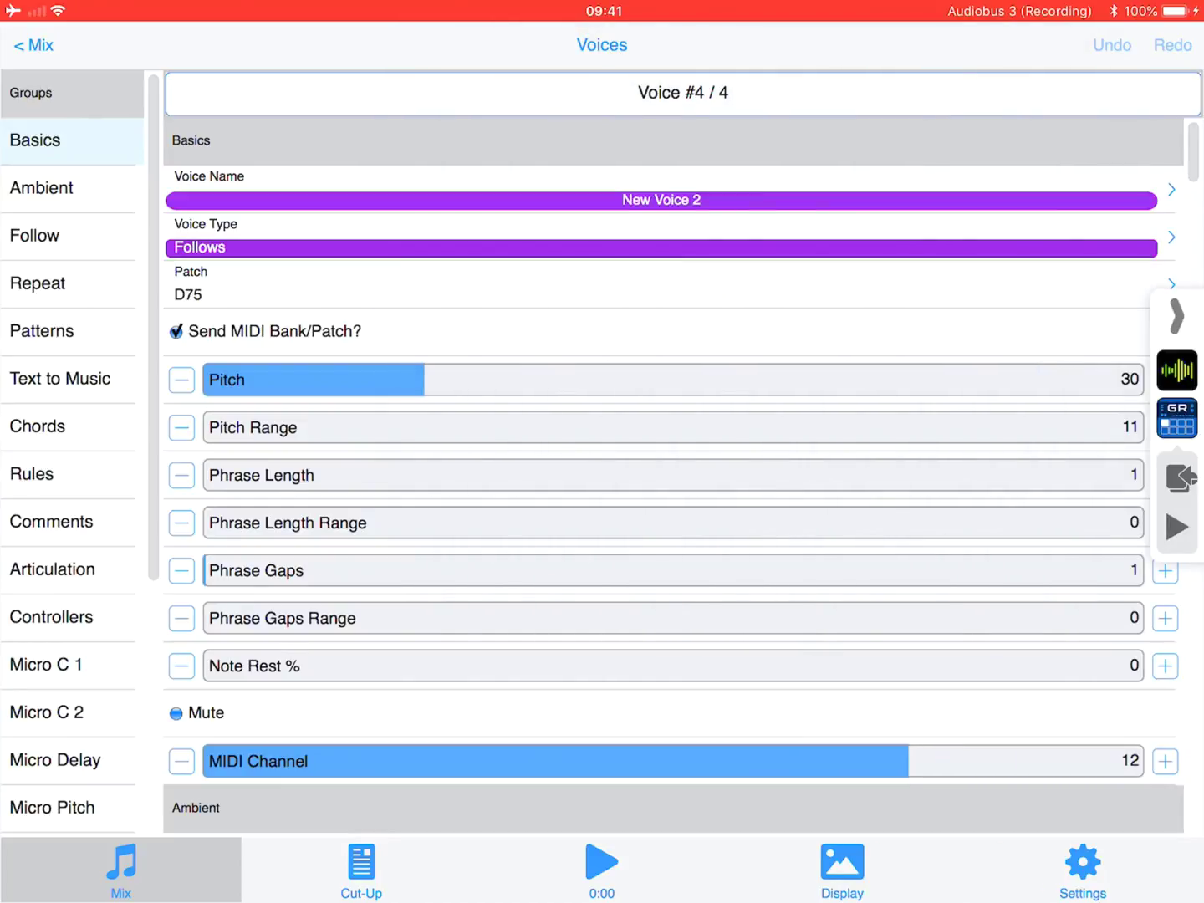
left_click(602, 283)
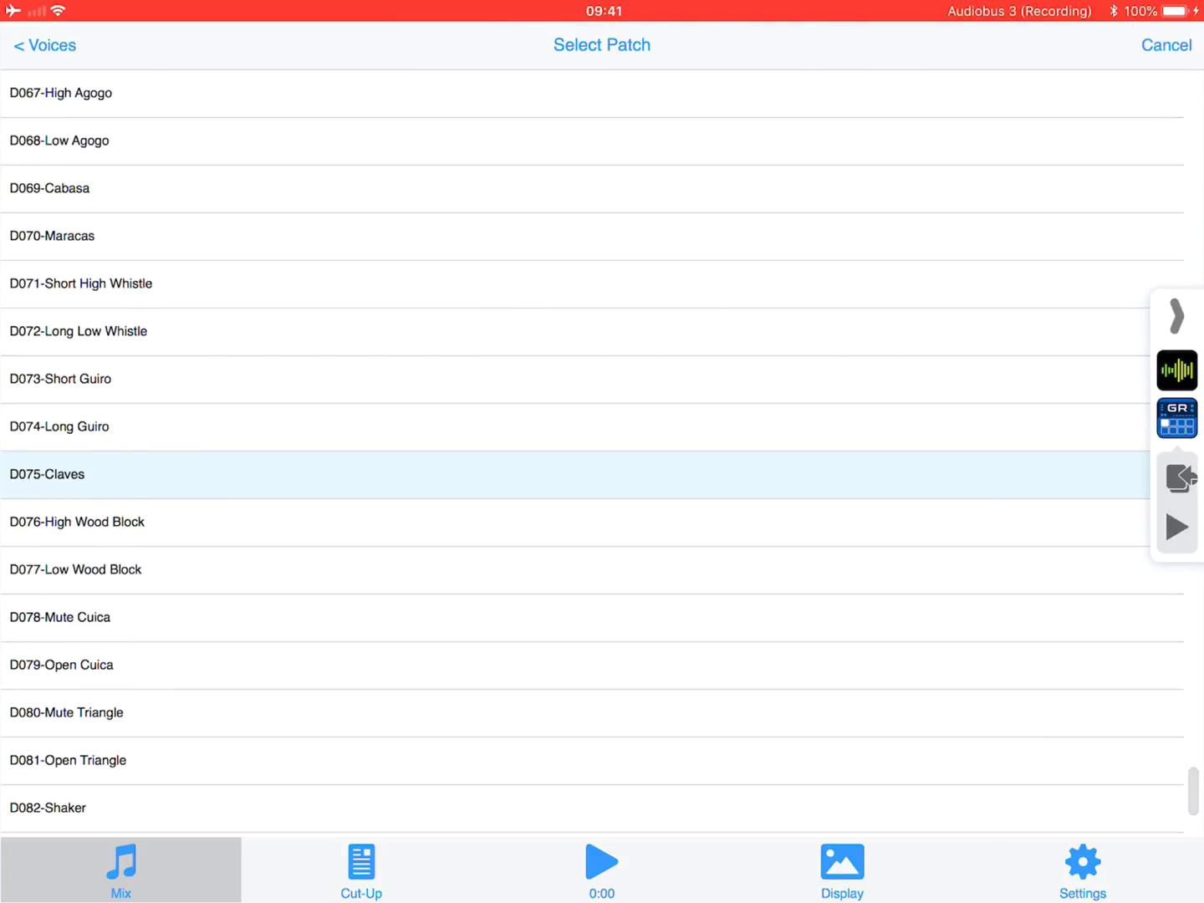
scroll(602, 451, "up", 5)
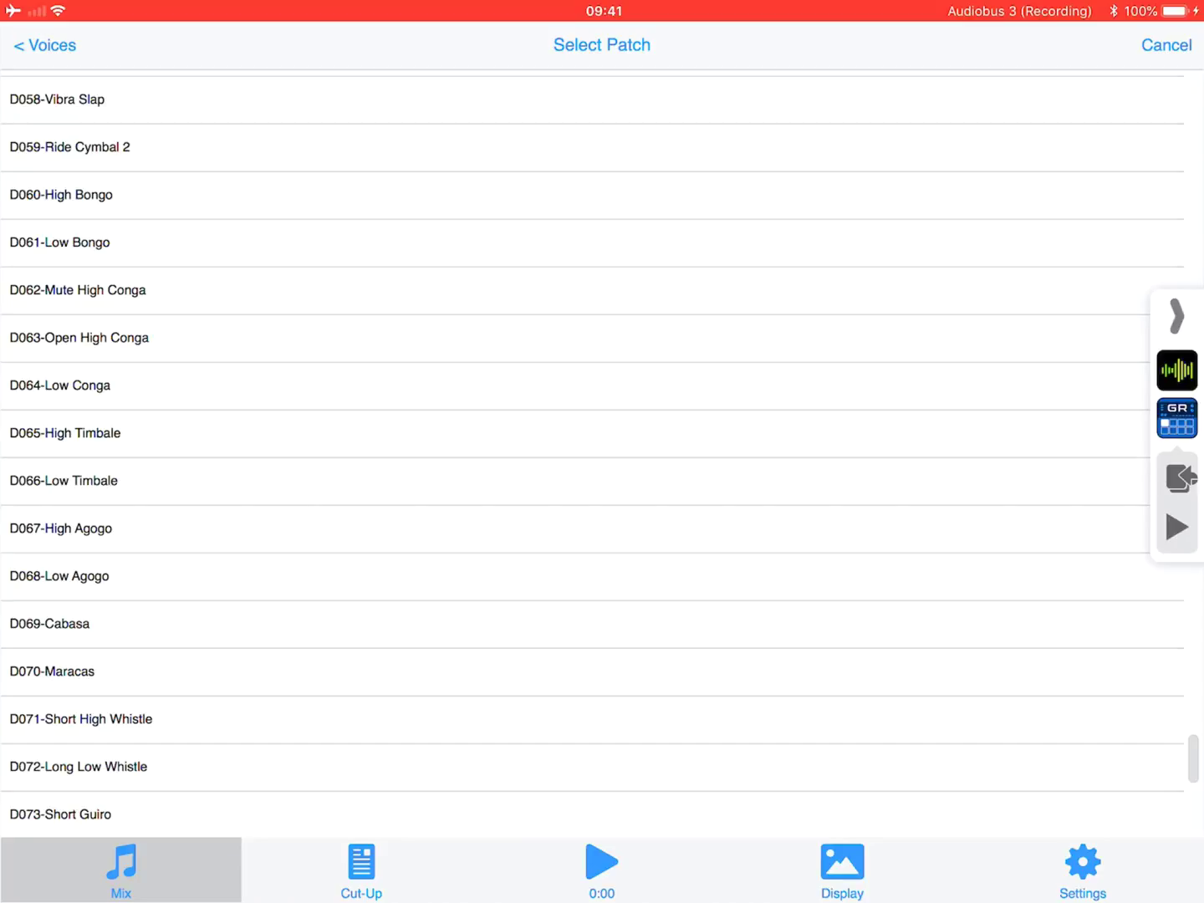
left_click(602, 195)
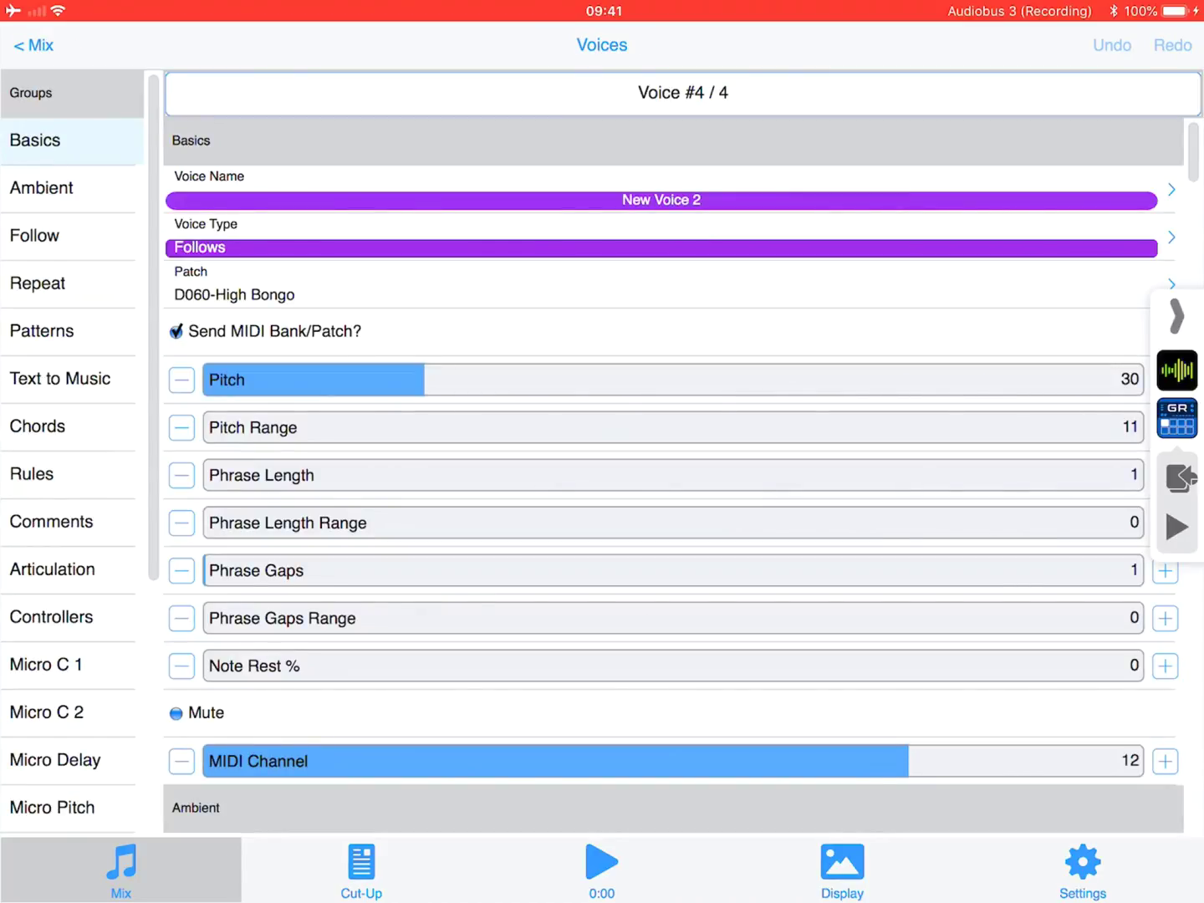
left_click(602, 863)
Watch GR-16's pads 9–12 play along, then go back to Wotja's voice routing graph.
left_click(1176, 417)
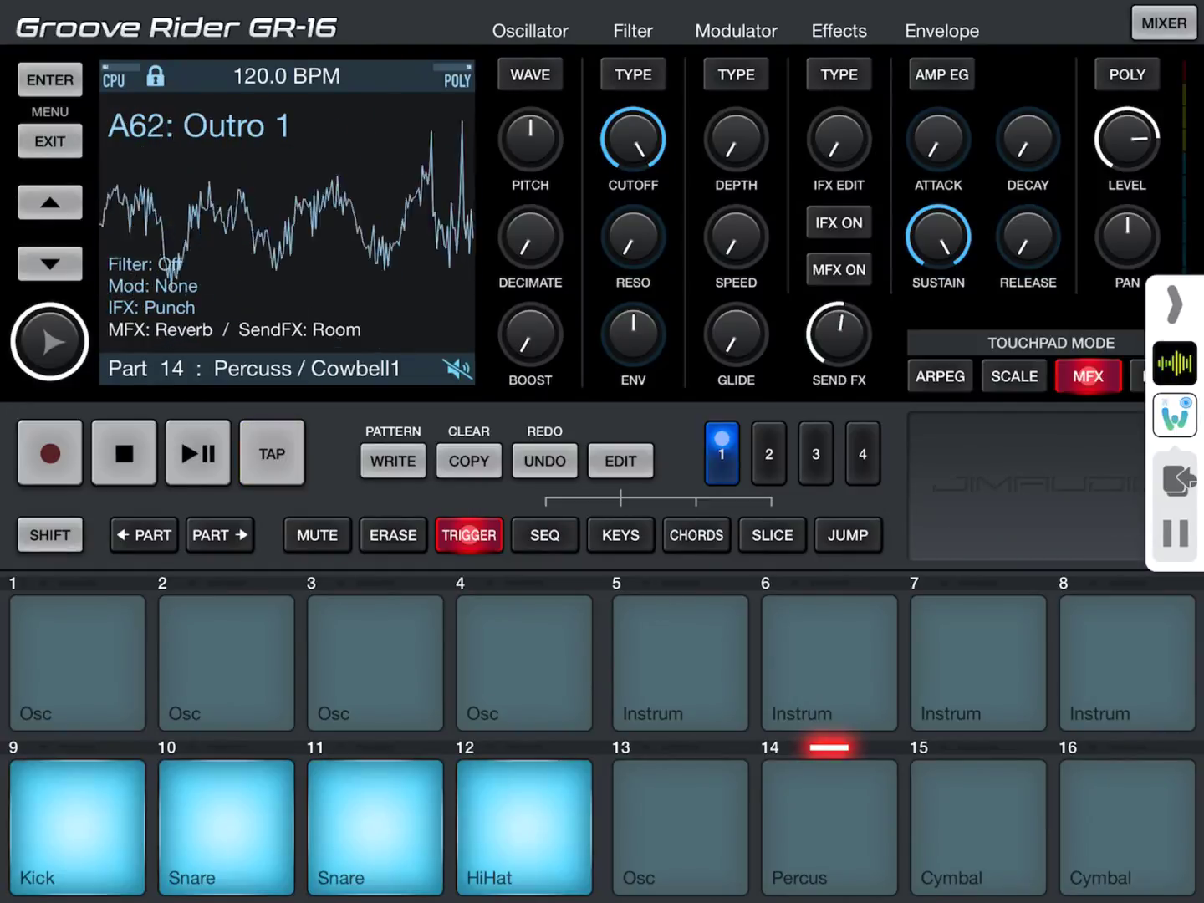
left_click(1176, 414)
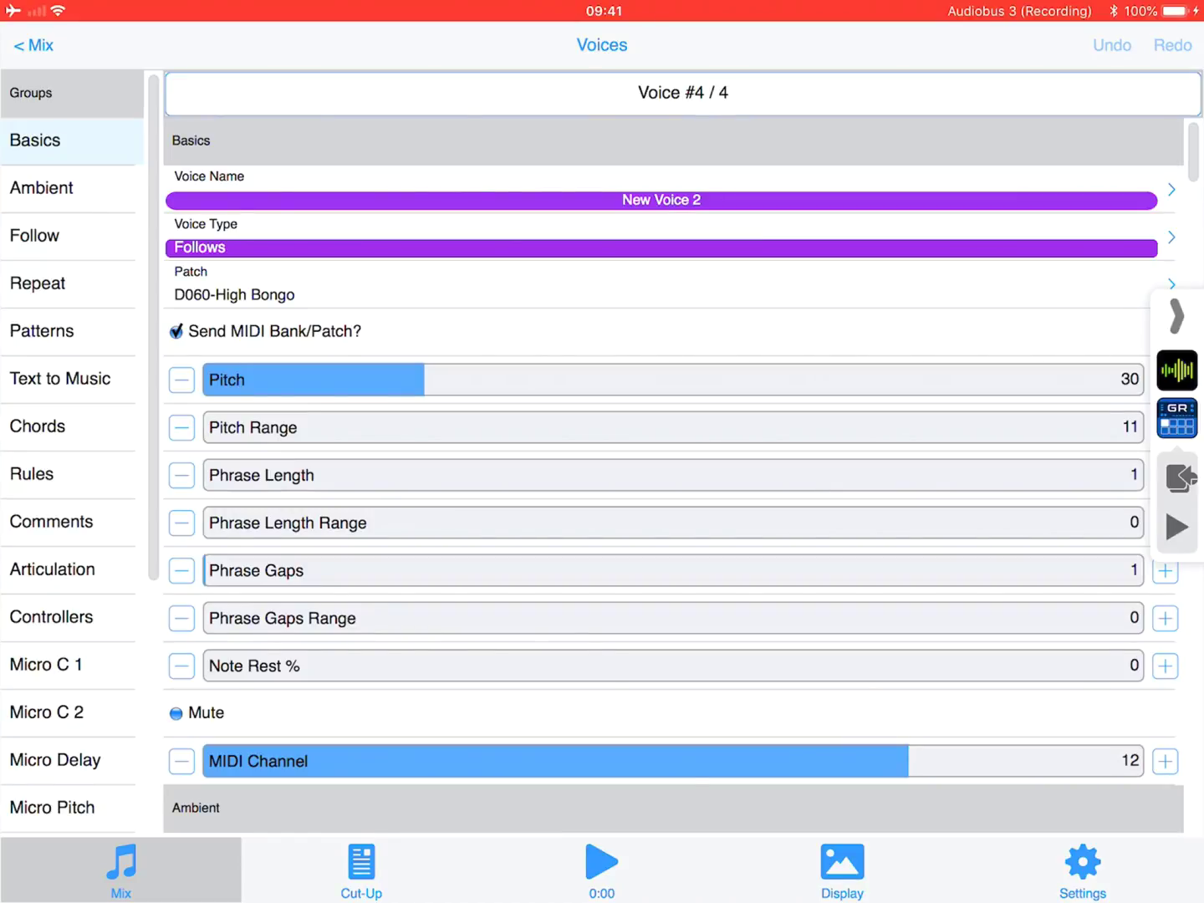
left_click(32, 45)
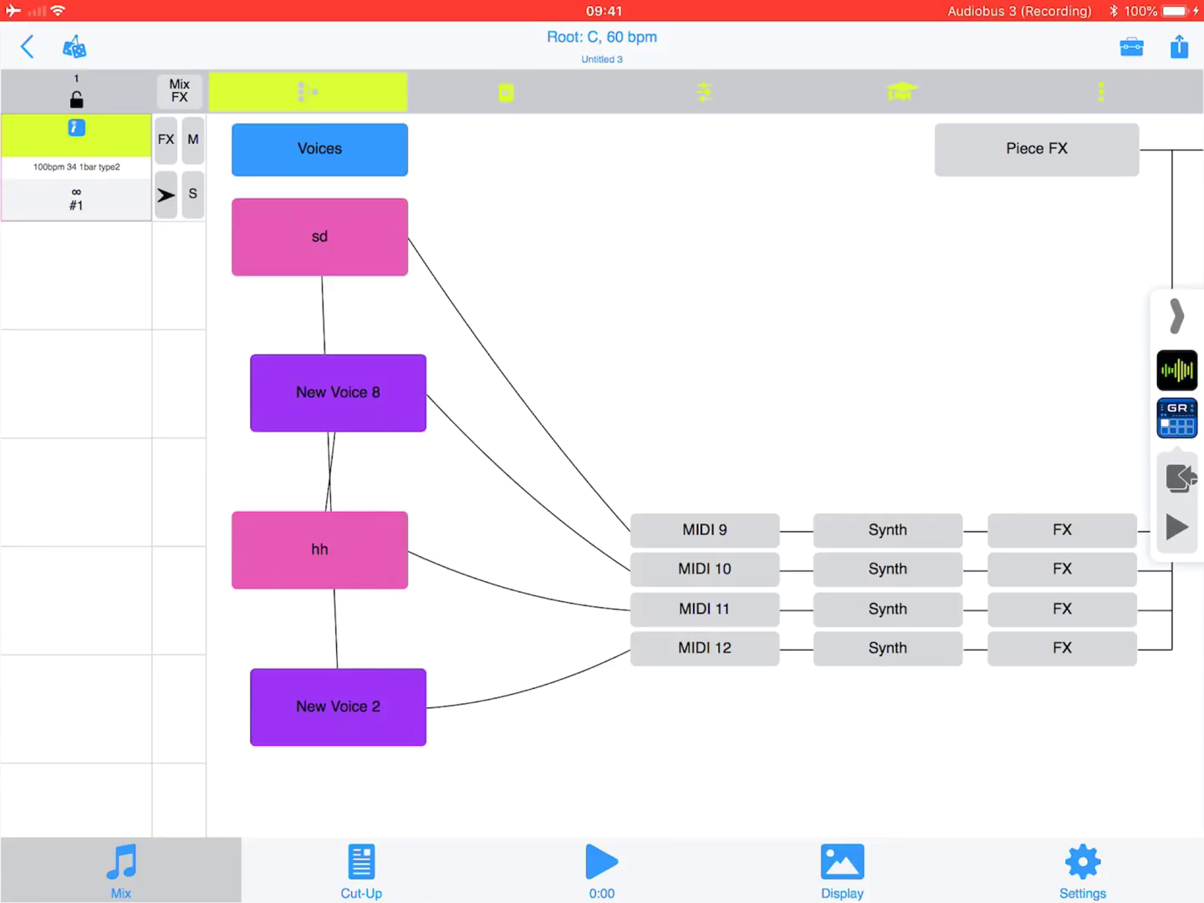
Select the empty slot below, then reselect the 100bpm 34 1bar type2 mix cell.
left_click(76, 275)
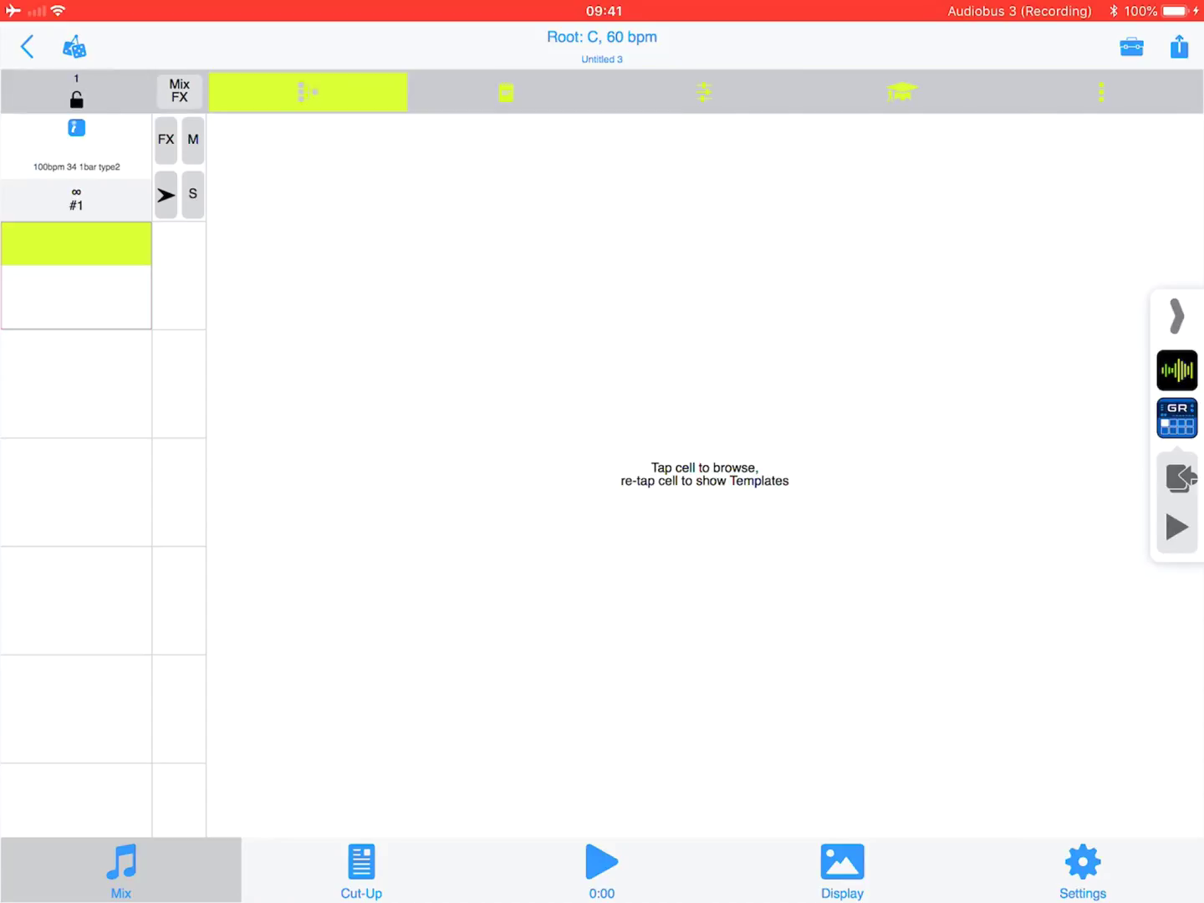
left_click(76, 141)
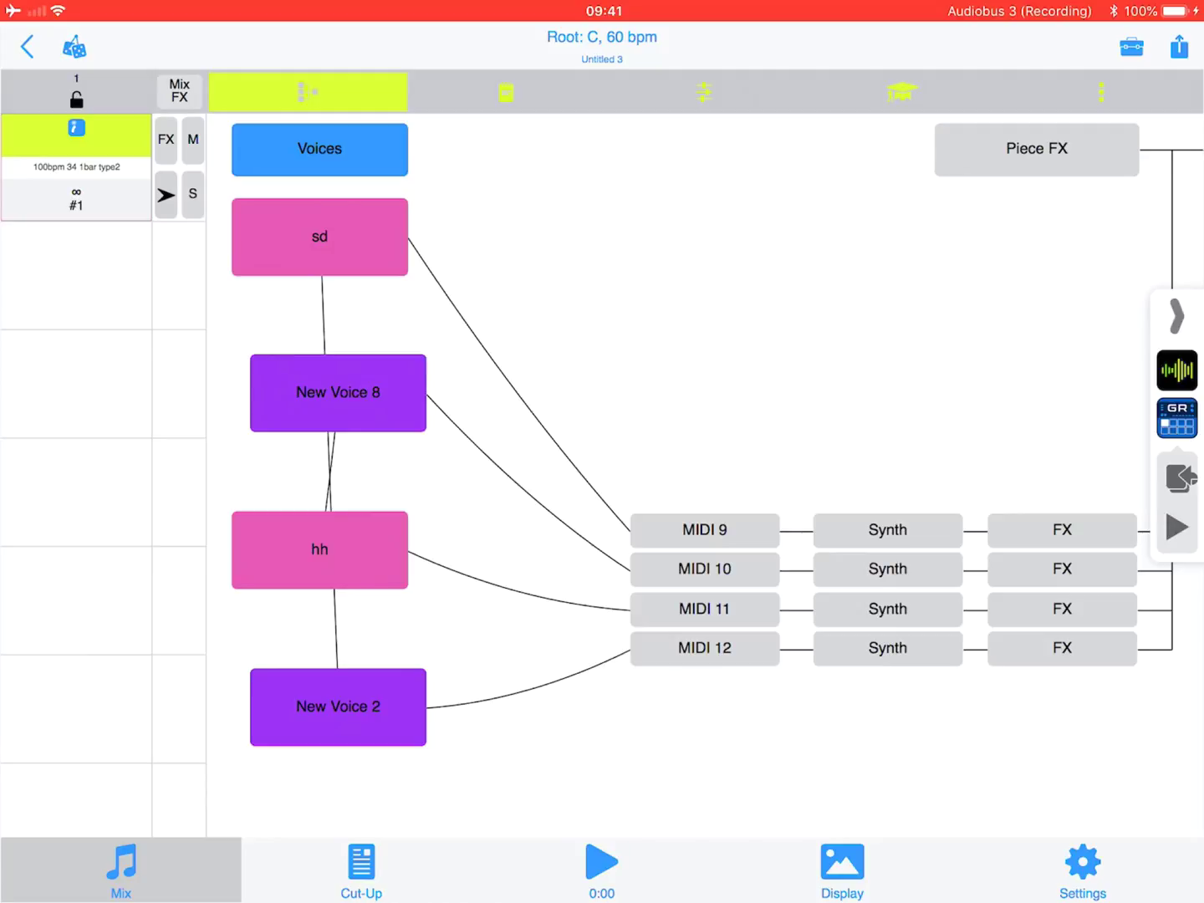
Merge the IME VoiceTypes 'Fixed Pattern' template into the mix, linked to MIDI 1 and Poly 4.
left_click(77, 127)
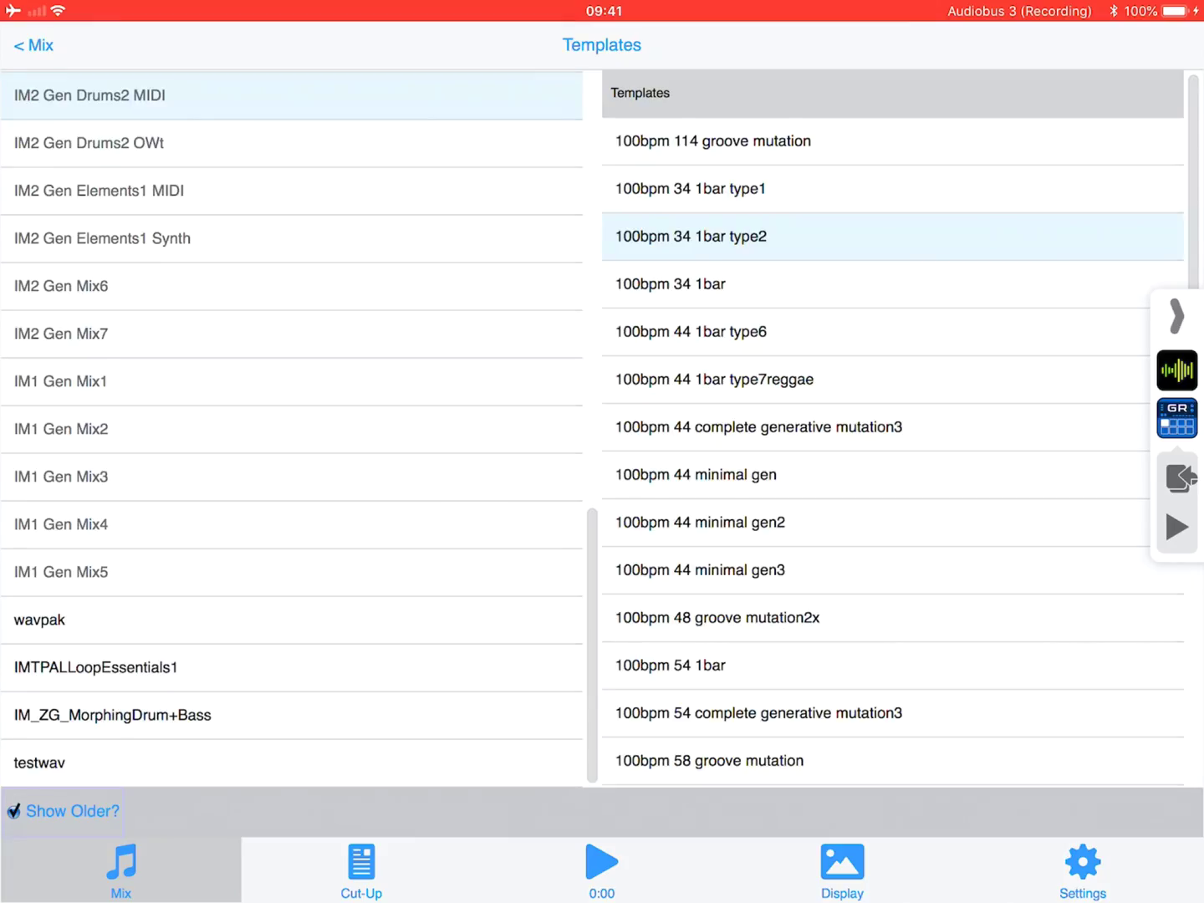
scroll(292, 428, "up", 4)
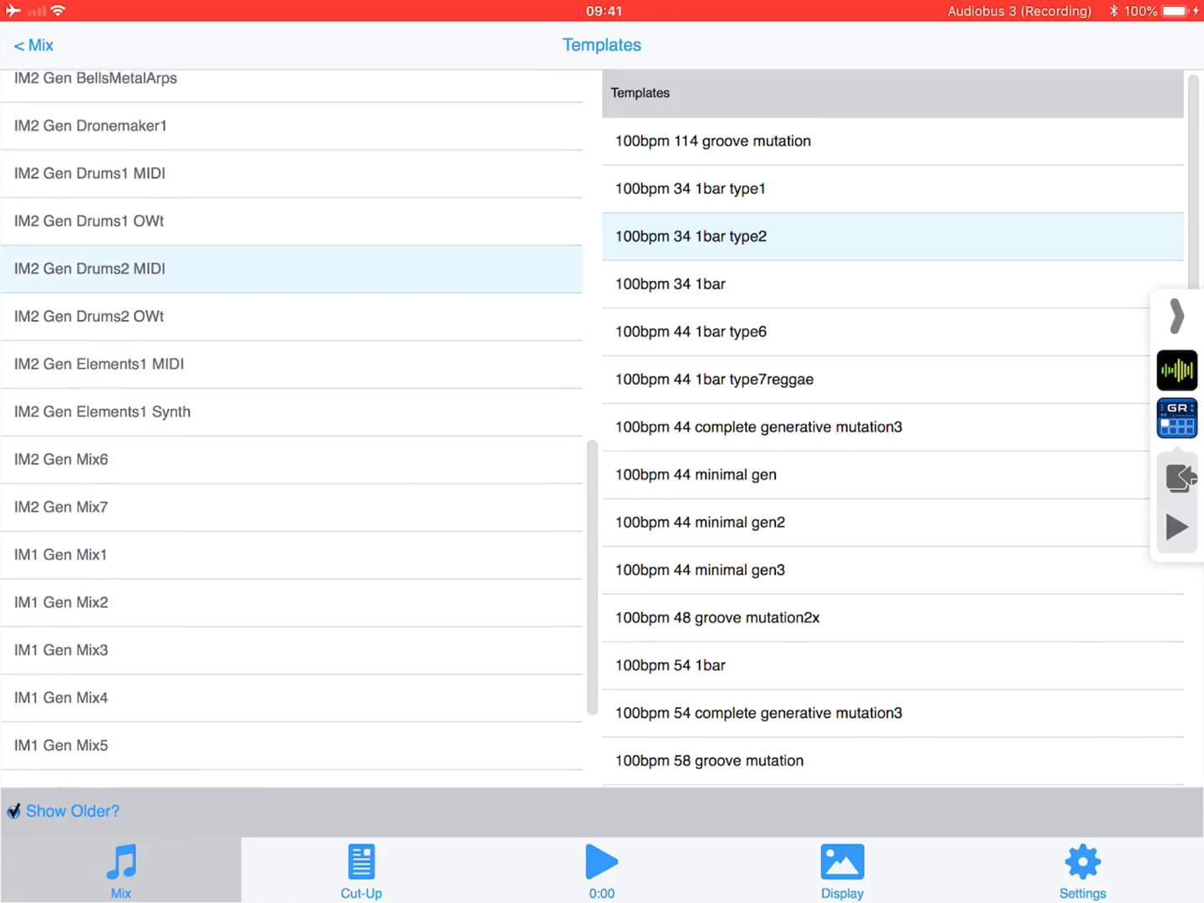
scroll(292, 428, "up", 5)
scroll(291, 429, "up", 9)
scroll(291, 428, "up", 1)
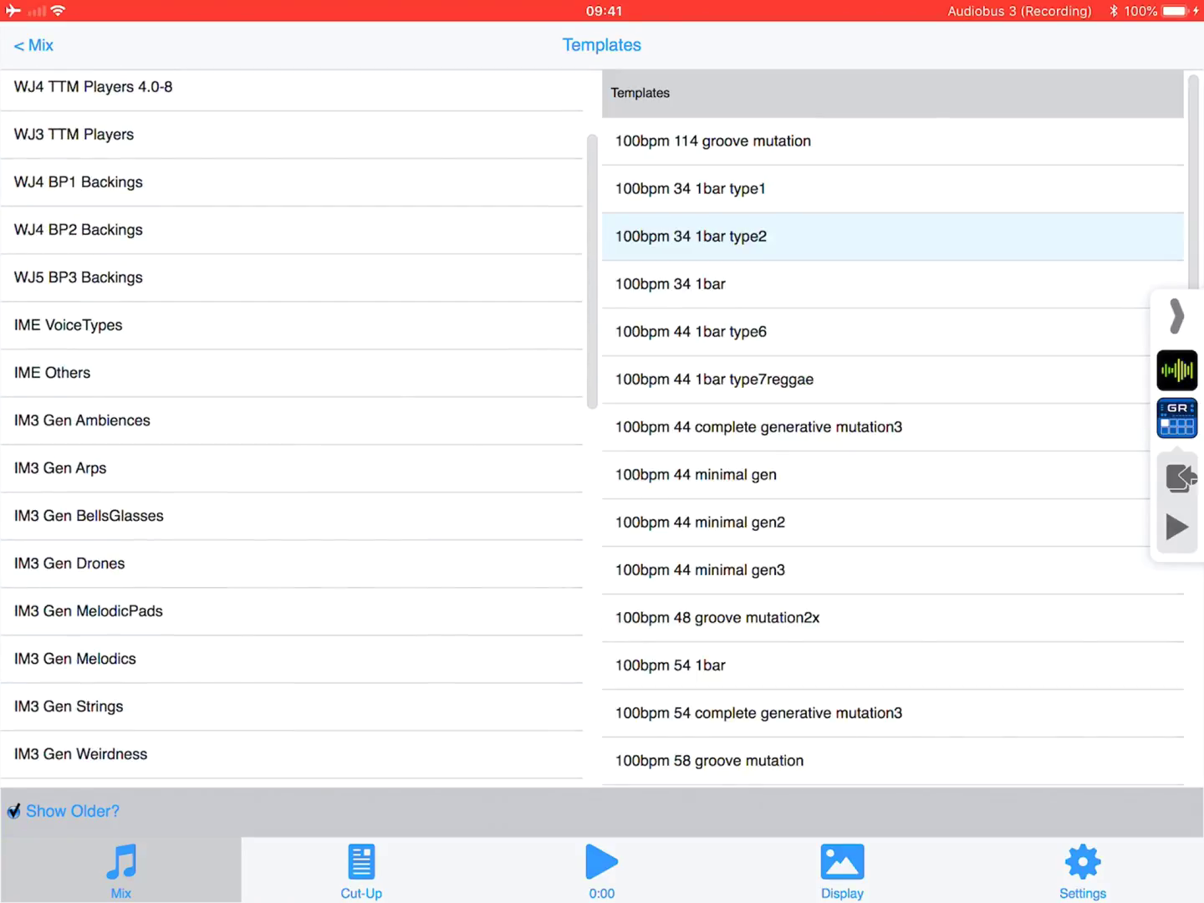
left_click(67, 324)
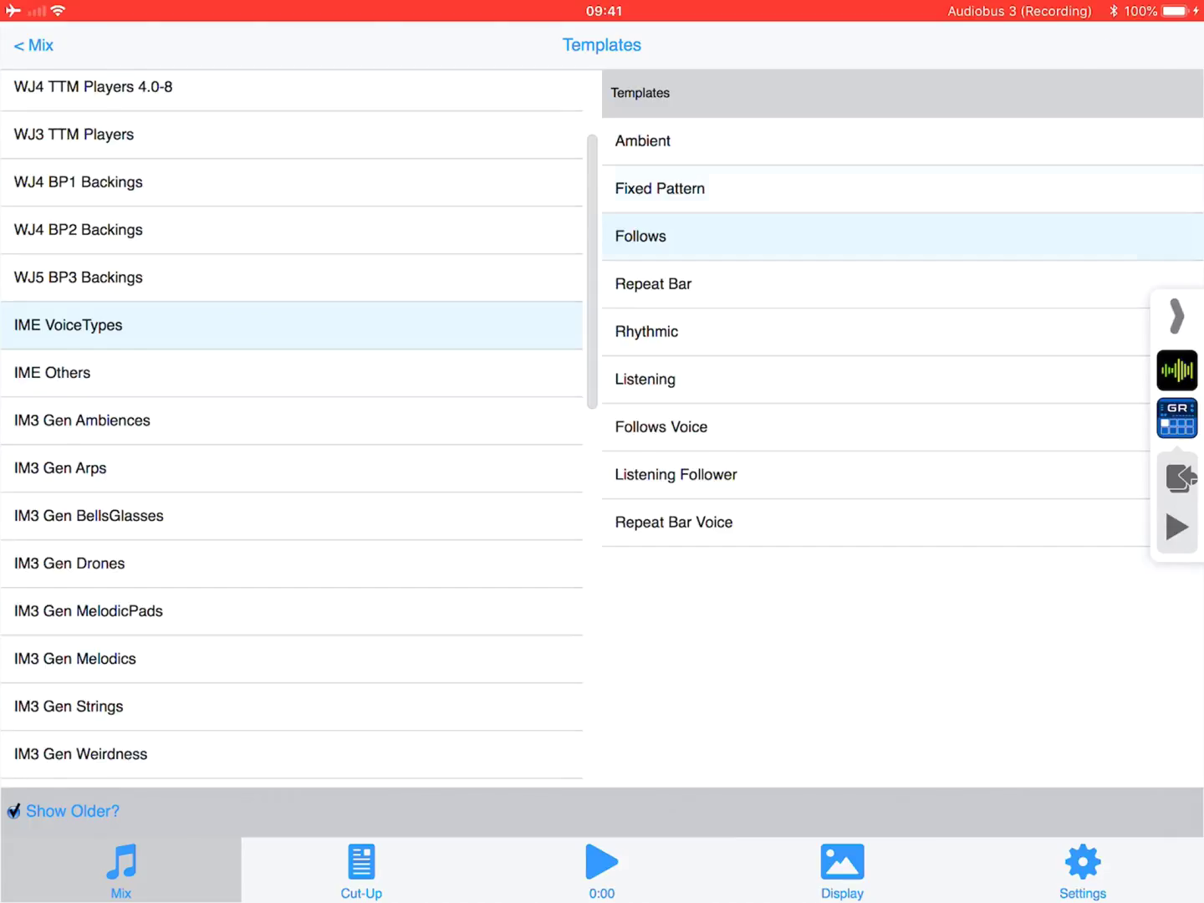
left_click(660, 189)
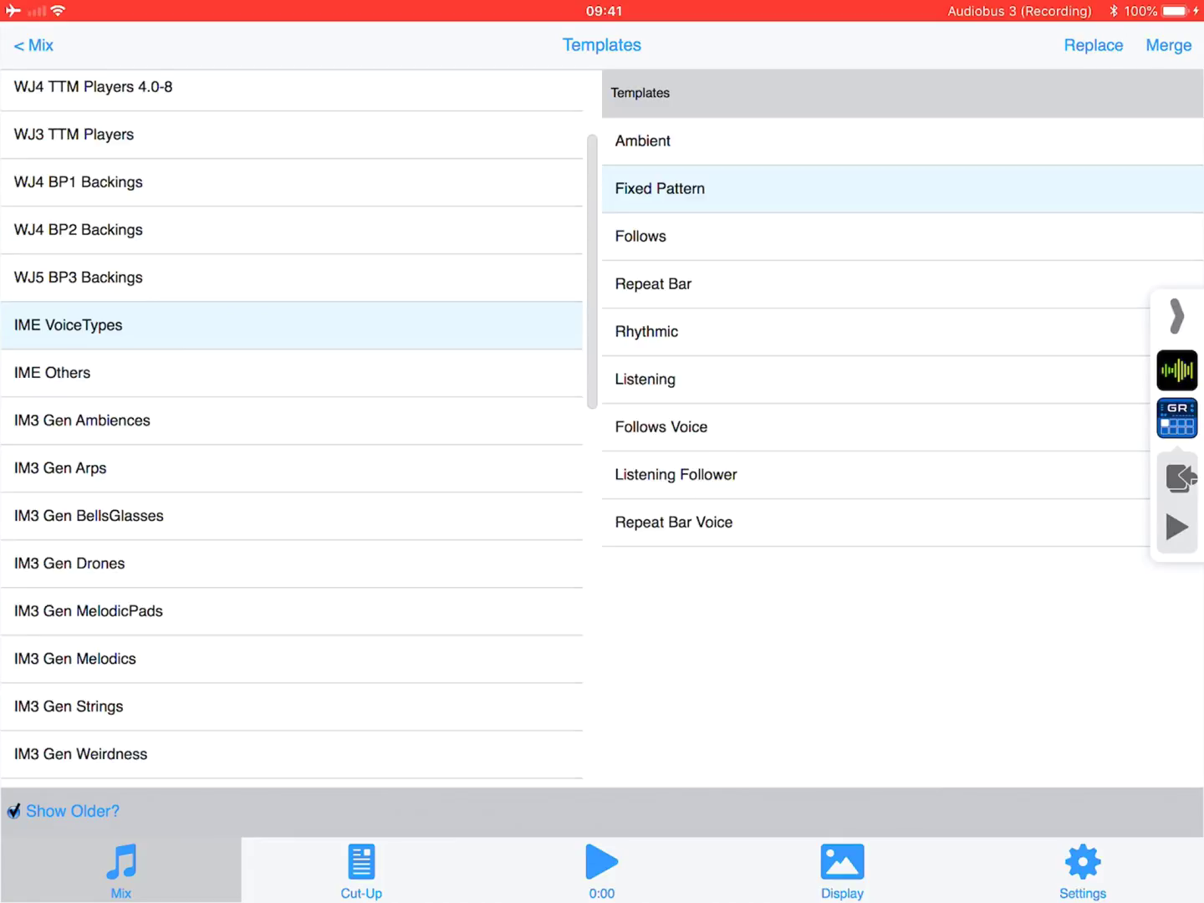
left_click(1168, 45)
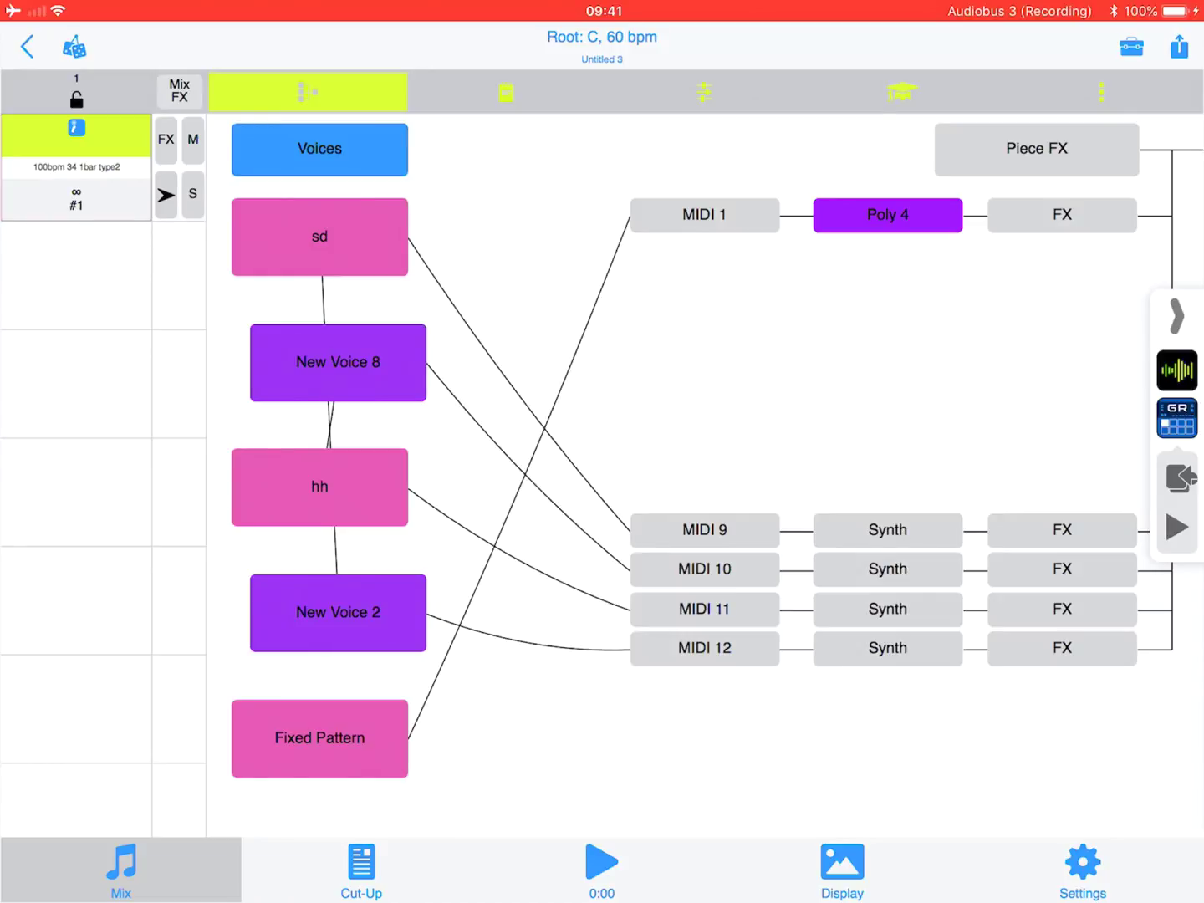
Check GR-16 briefly, then open Edit settings for Fixed Pattern, voice 5 of 5.
left_click(1177, 418)
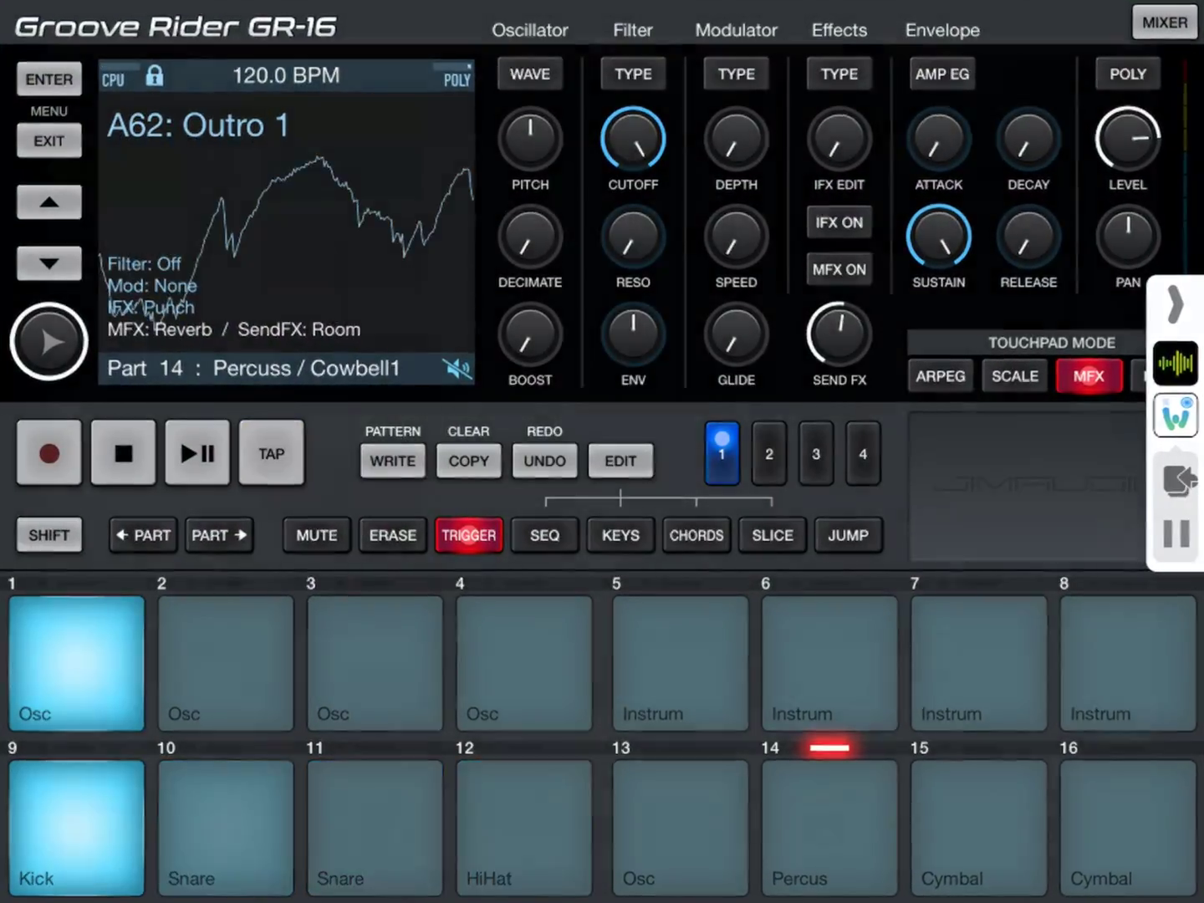
left_click(1177, 414)
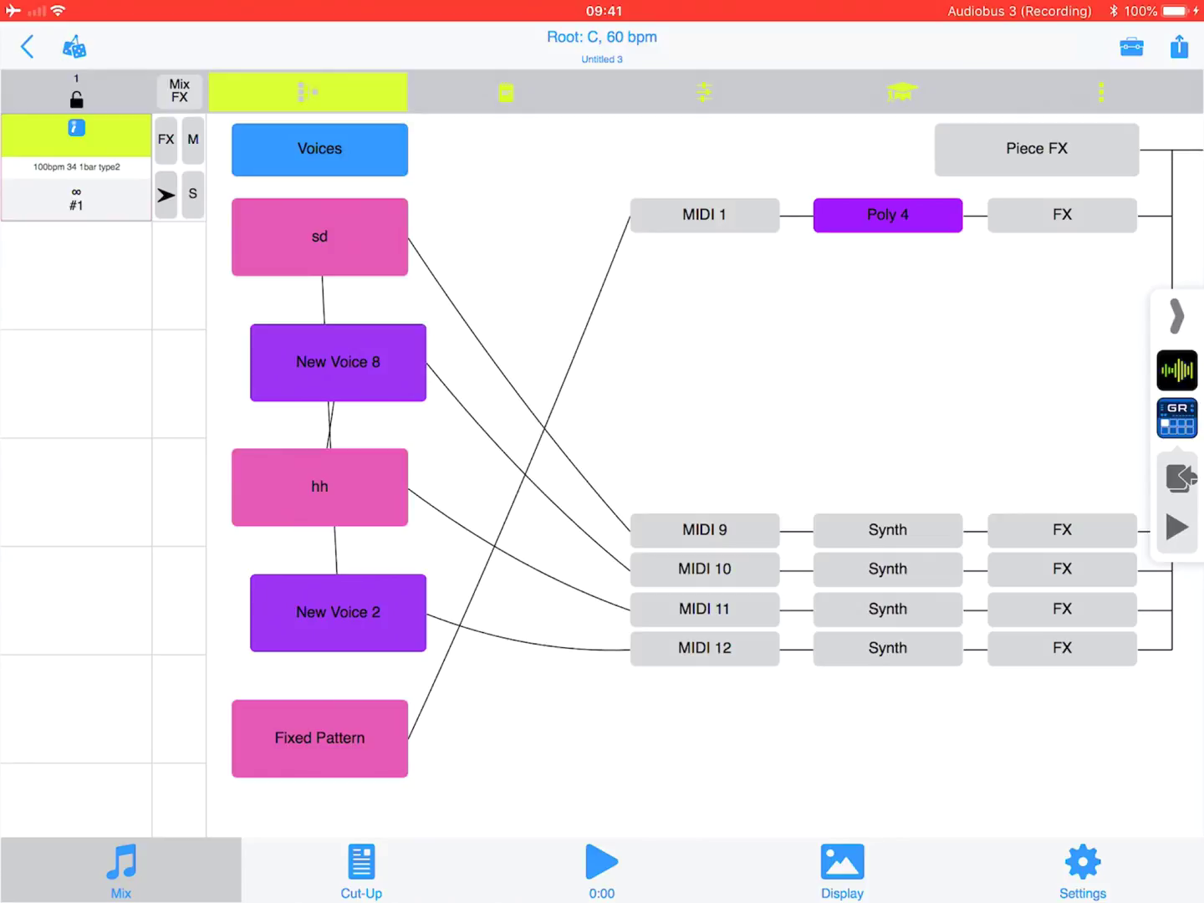
left_click(350, 744)
left_click(347, 262)
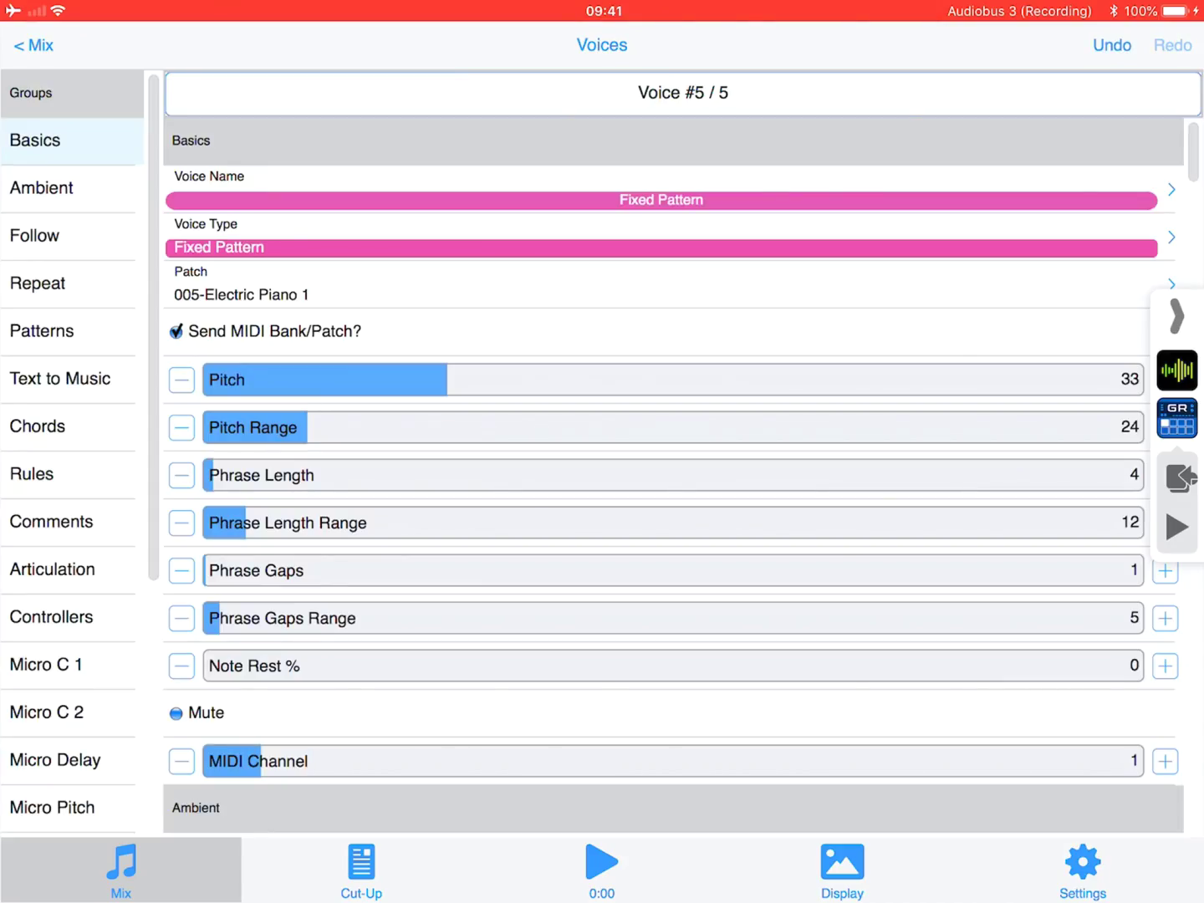
Apply the 'Sub-pattern - Random bar - quavers' preset to Fixed Pattern, play it, and return to the mix.
left_click(41, 330)
left_click(659, 141)
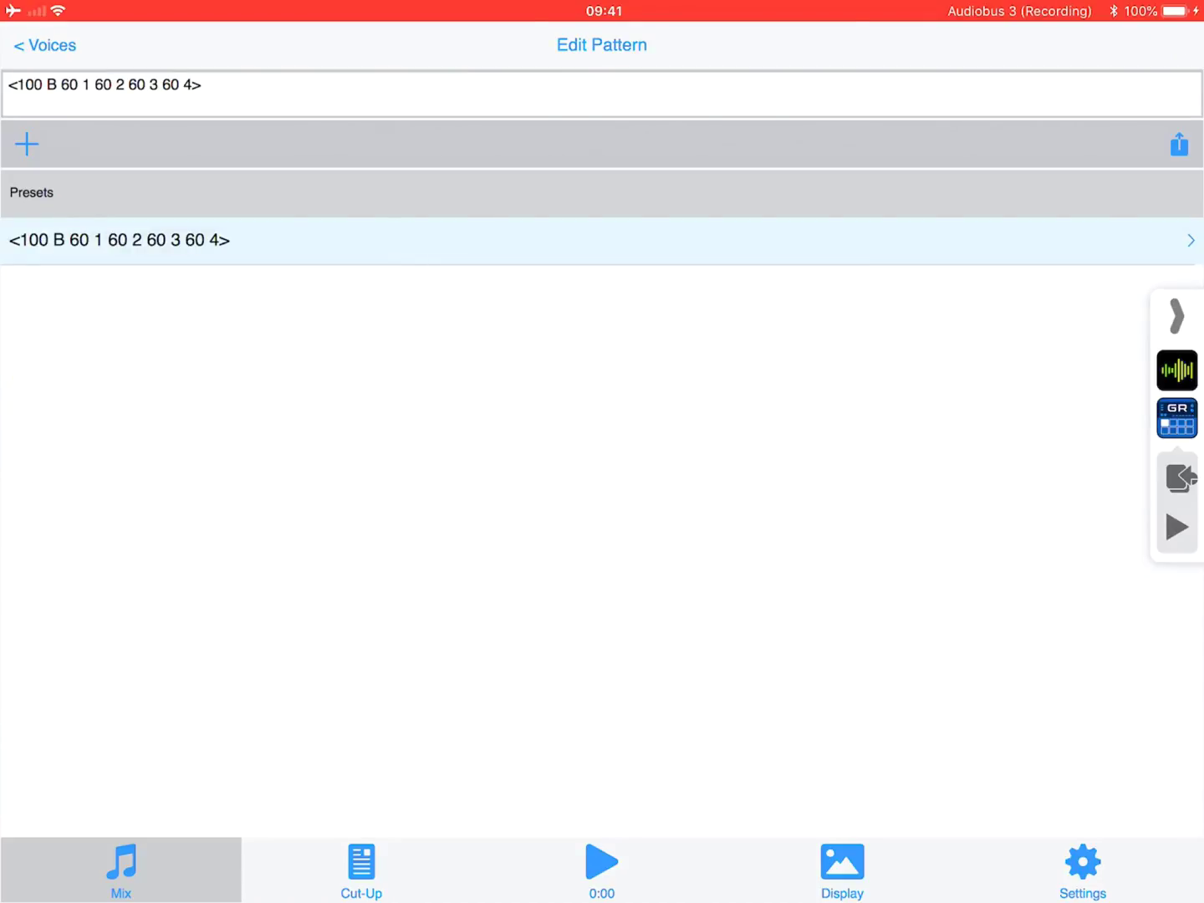
left_click(26, 144)
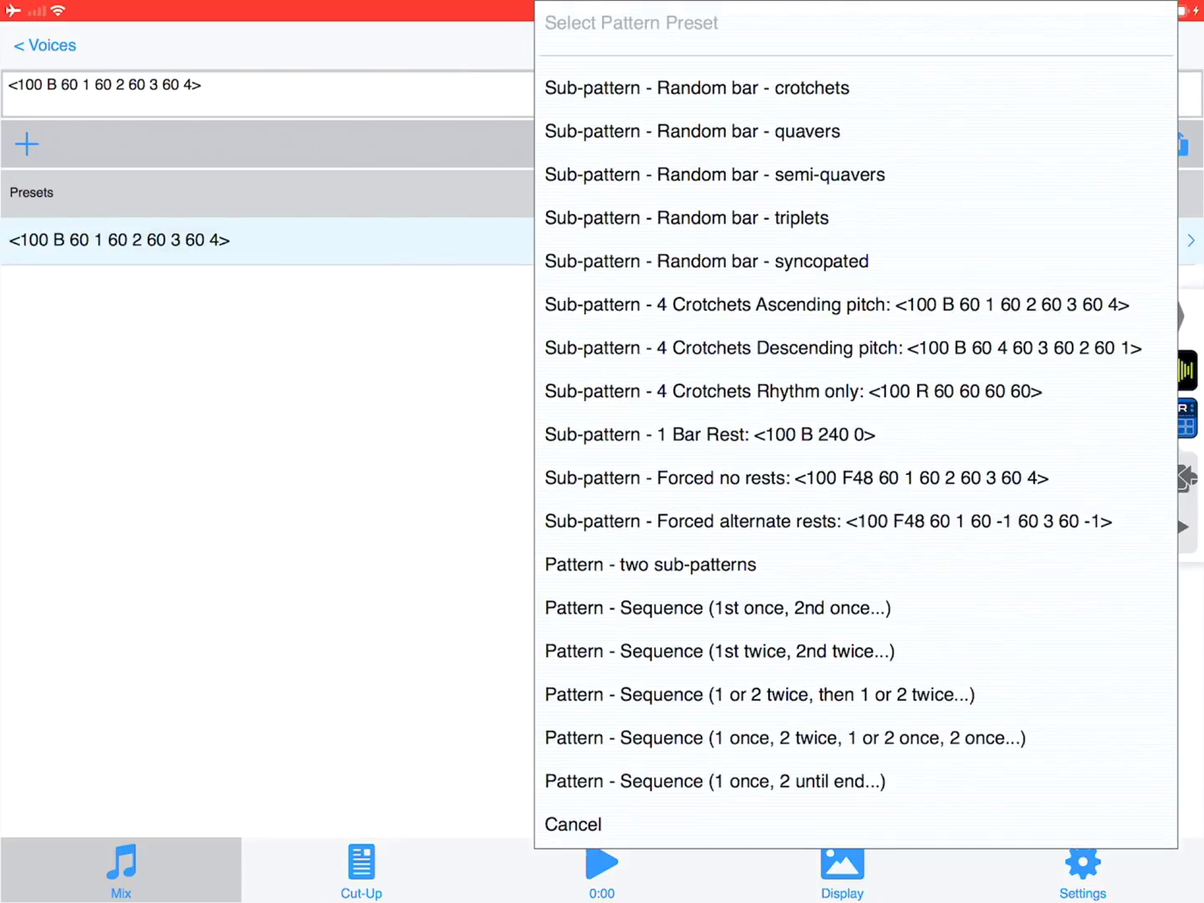
left_click(694, 131)
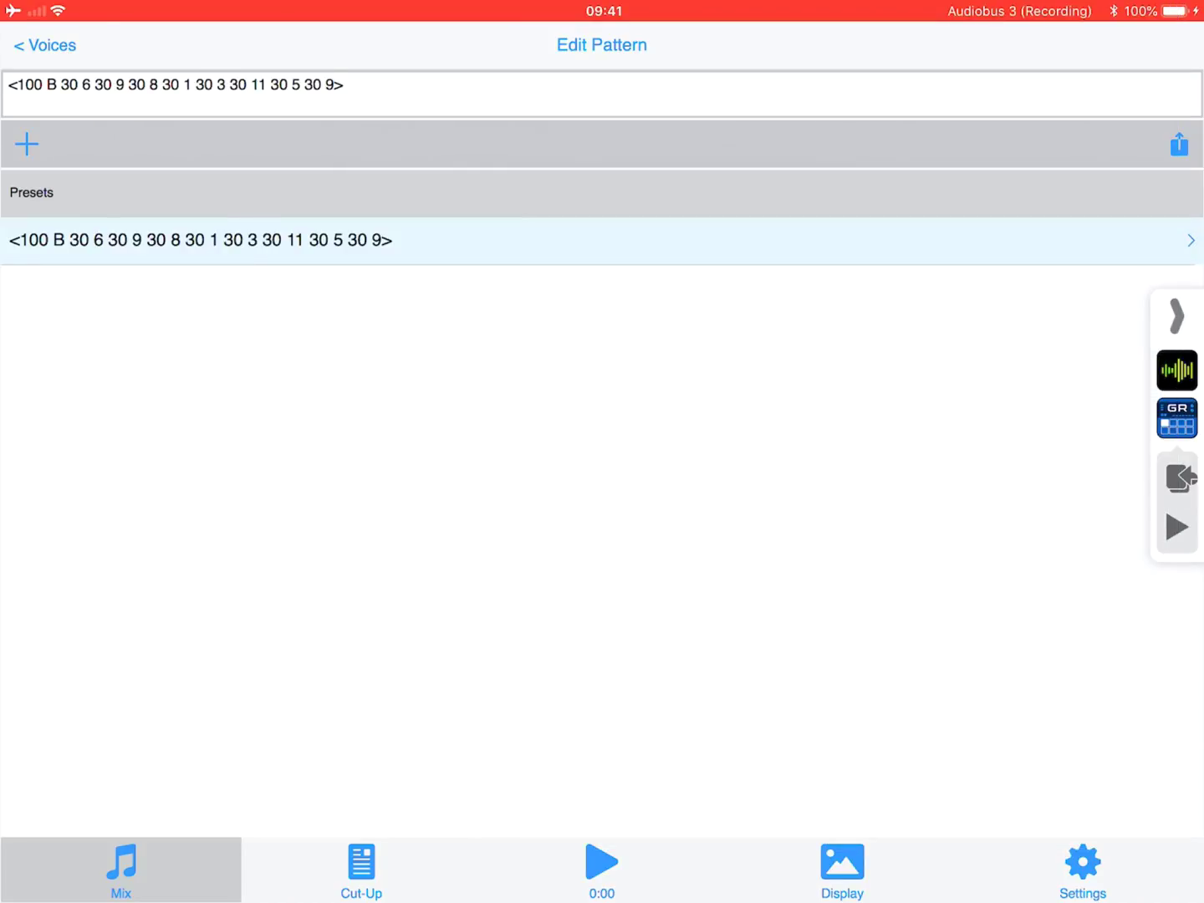
left_click(601, 861)
left_click(44, 45)
left_click(34, 45)
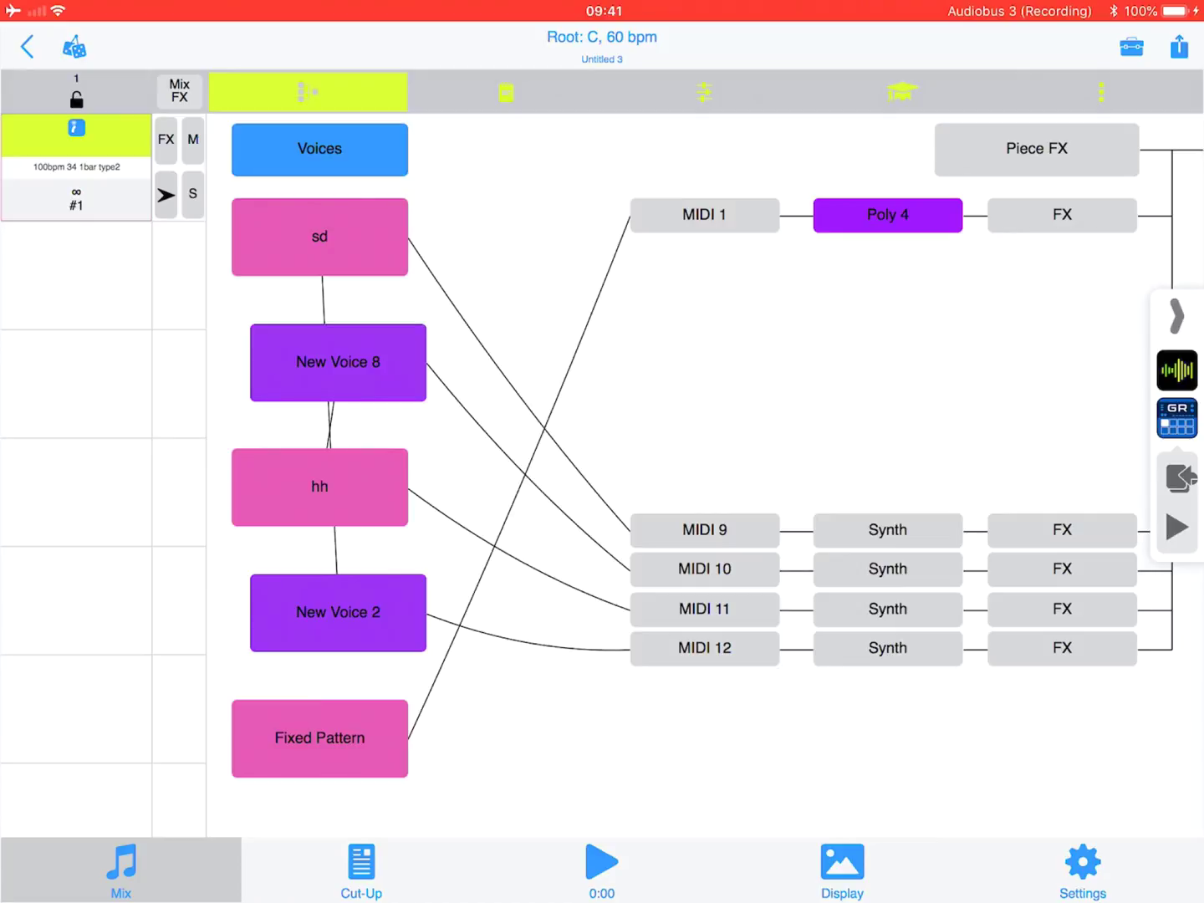
Add a Follows voice under Fixed Pattern, relink it from MIDI 2 to MIDI 6, and play.
left_click(376, 747)
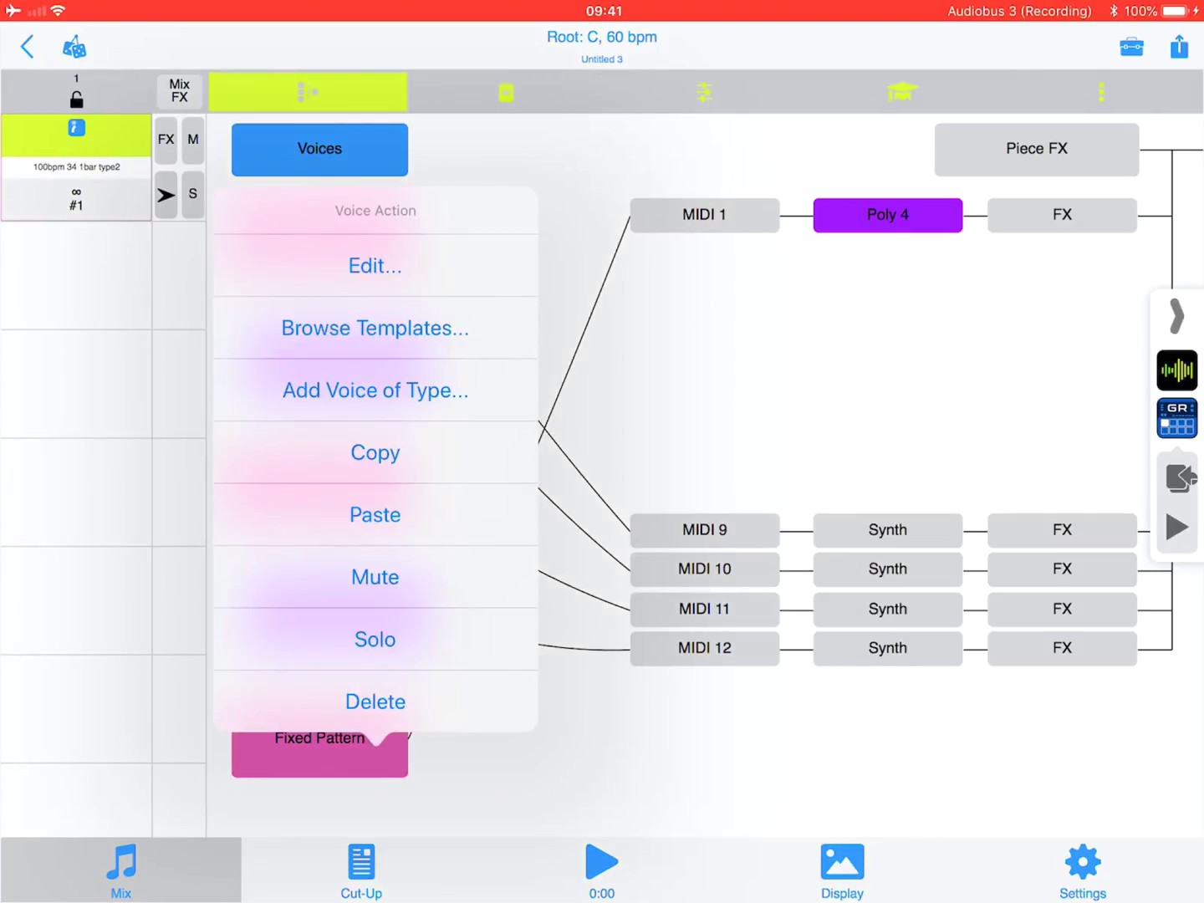
left_click(376, 391)
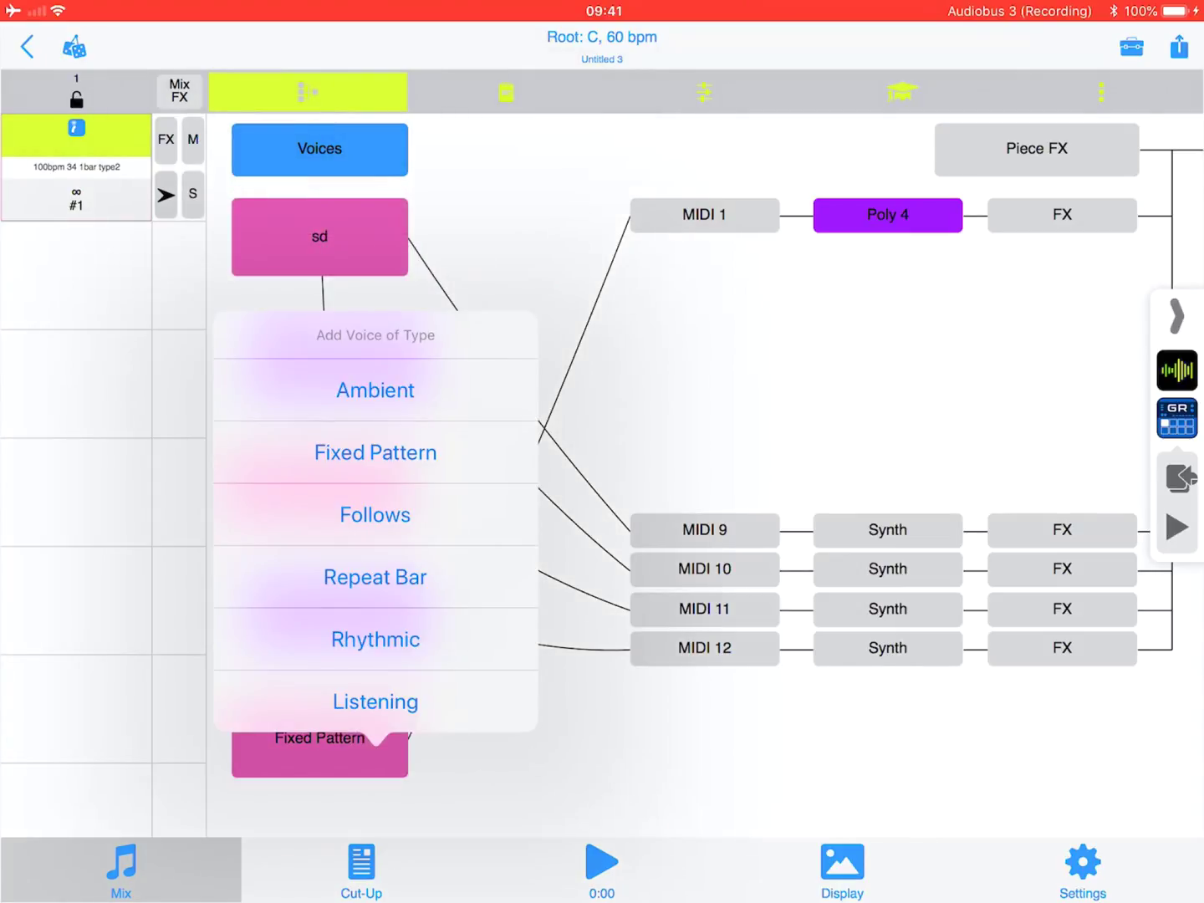
left_click(375, 516)
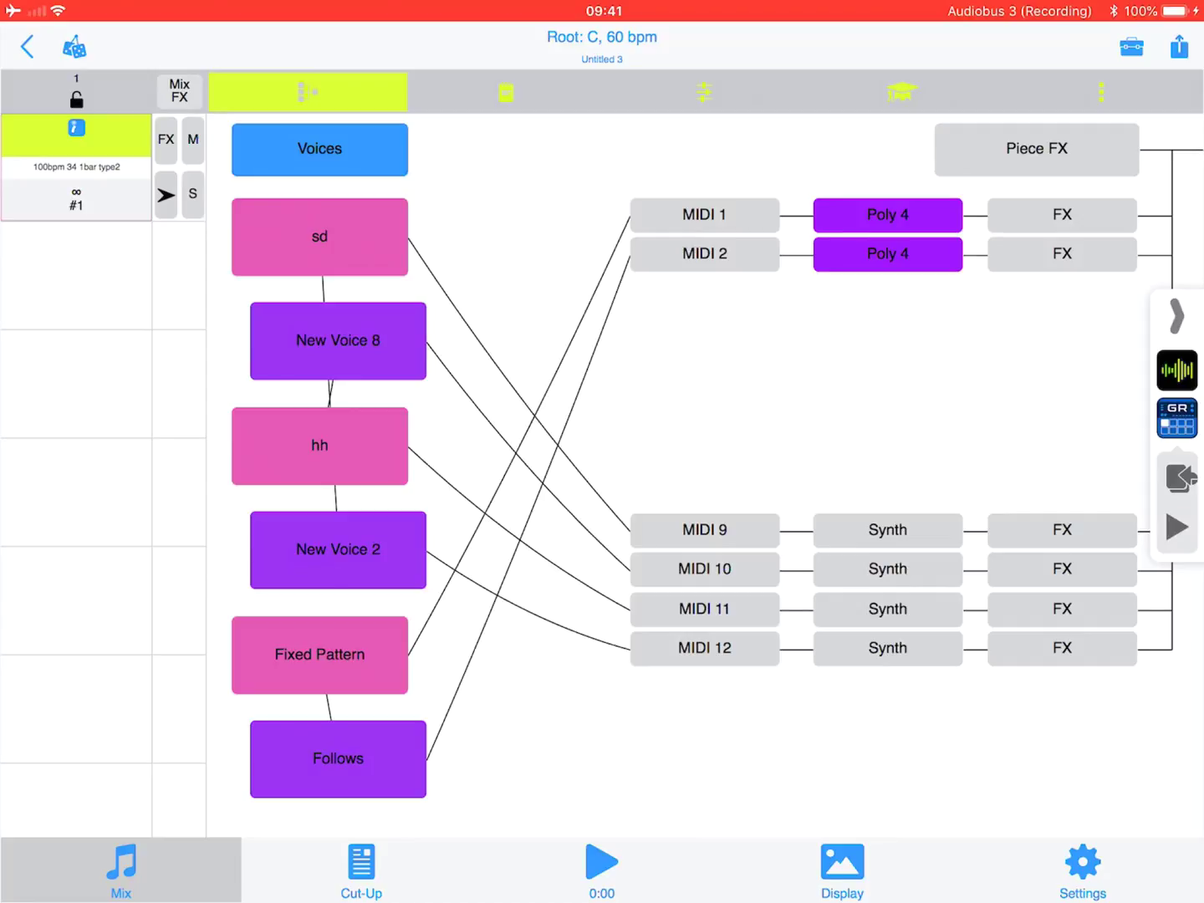
left_click_drag(337, 758, 704, 412)
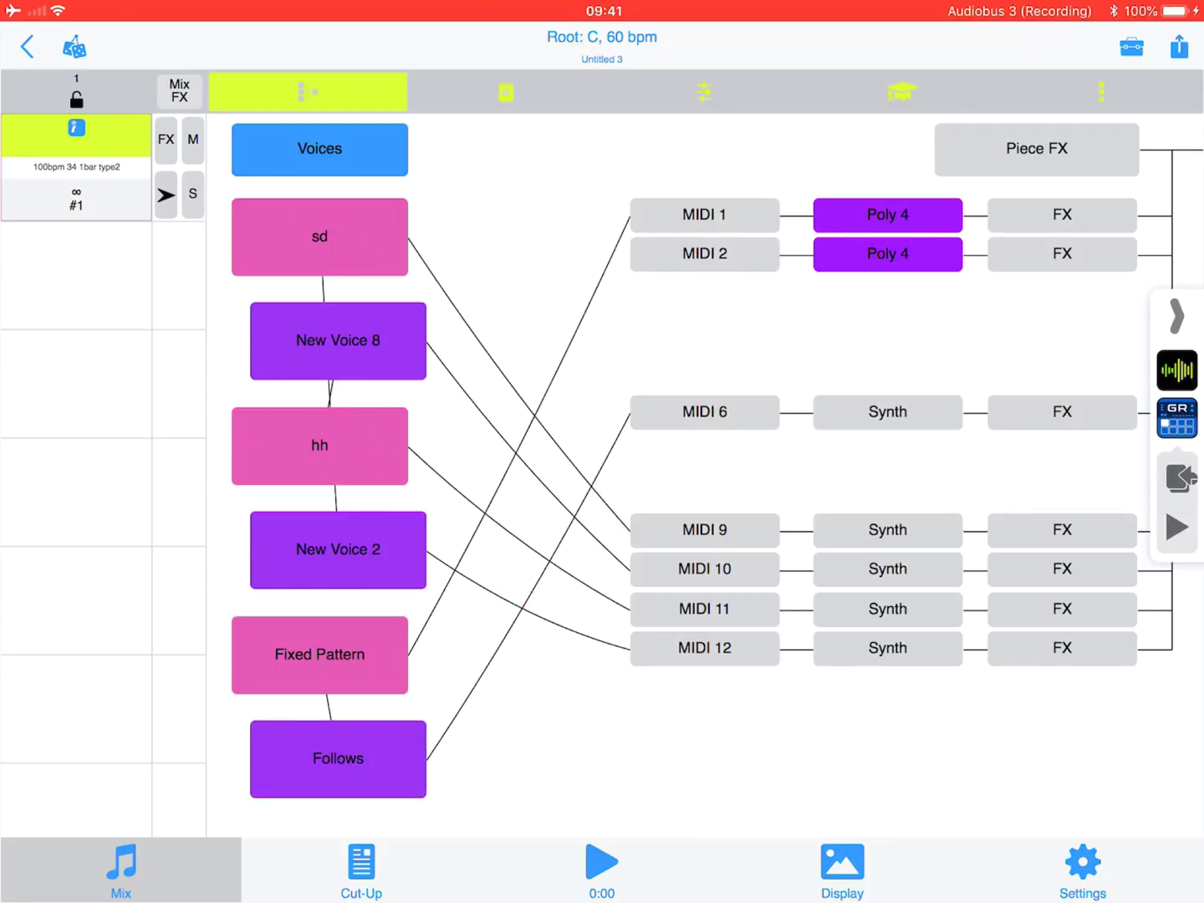
left_click(602, 860)
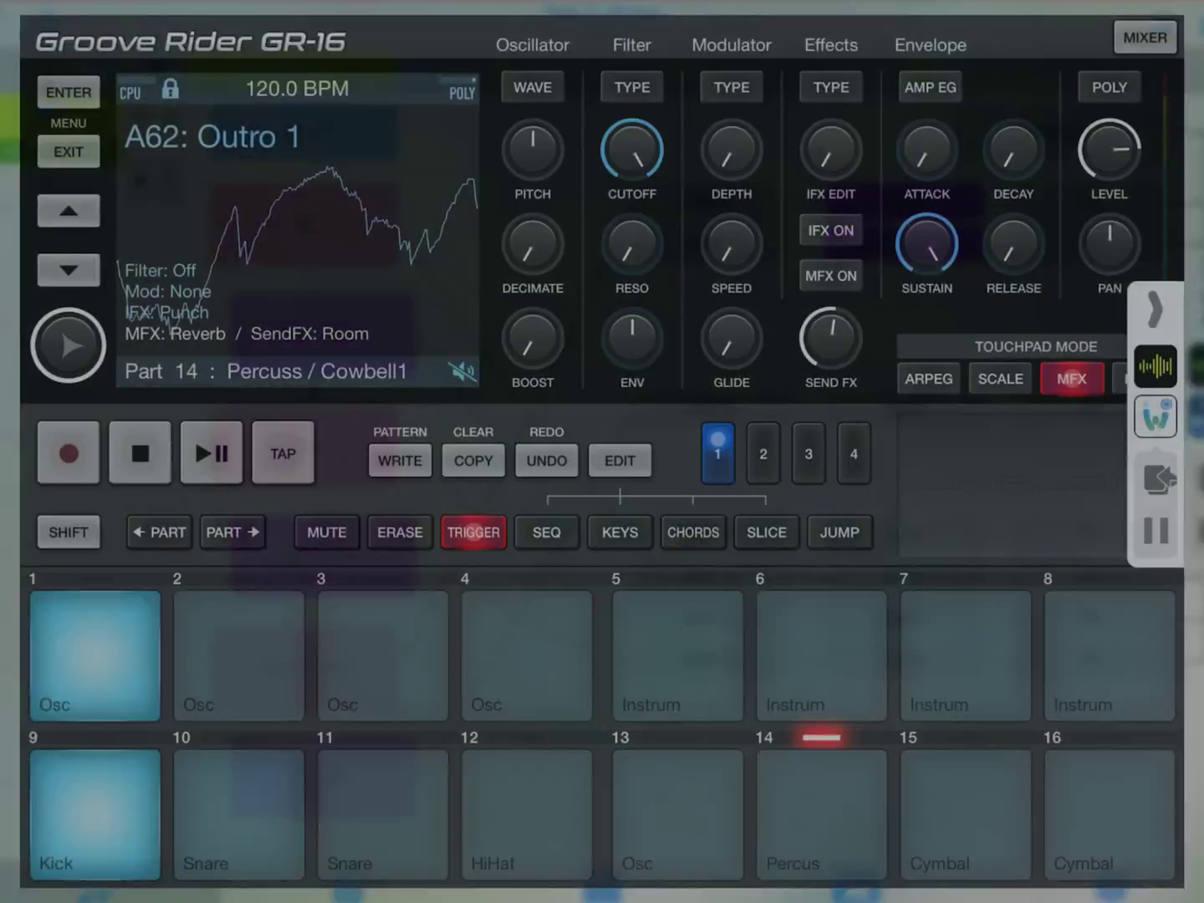
Bring Groove Rider GR-16 forward to watch its Kick pads light up with Wotja's notes.
left_click(1178, 416)
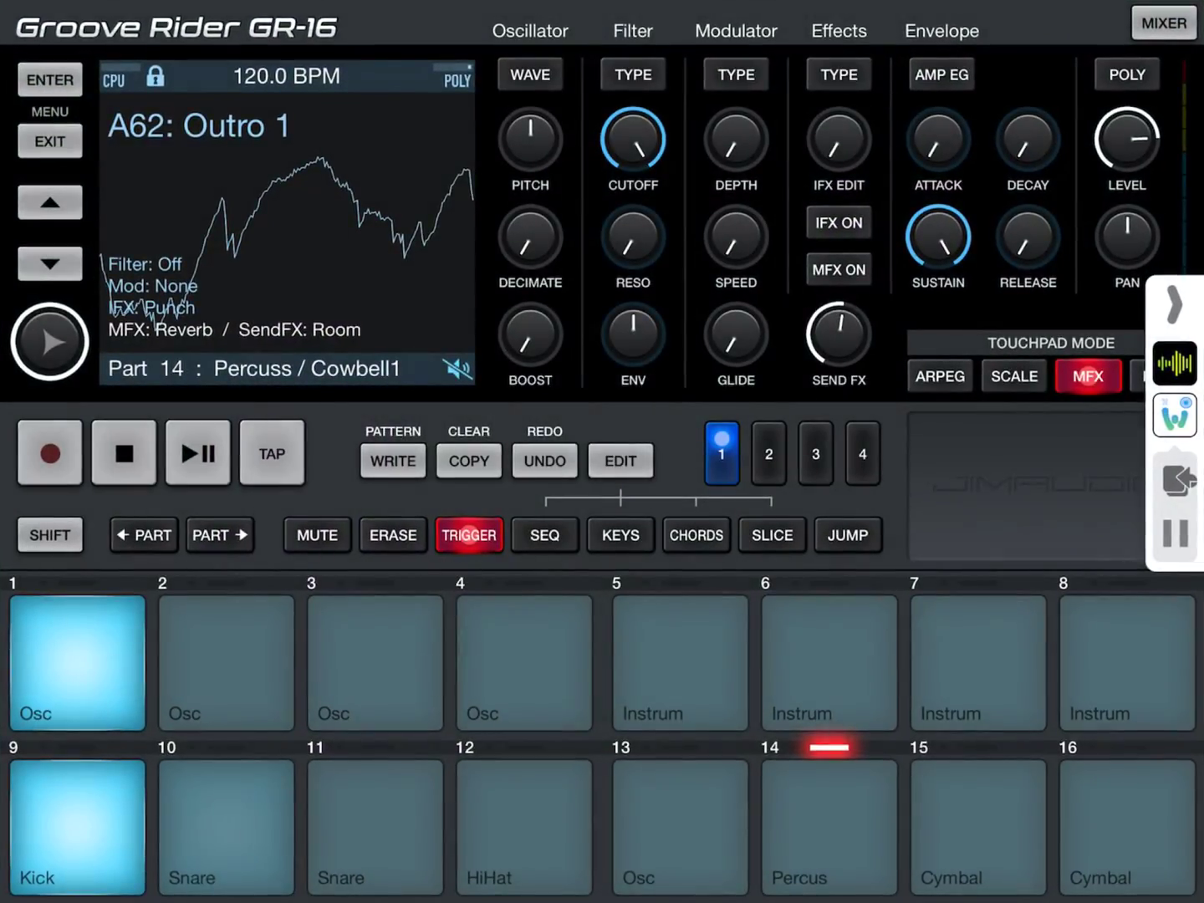